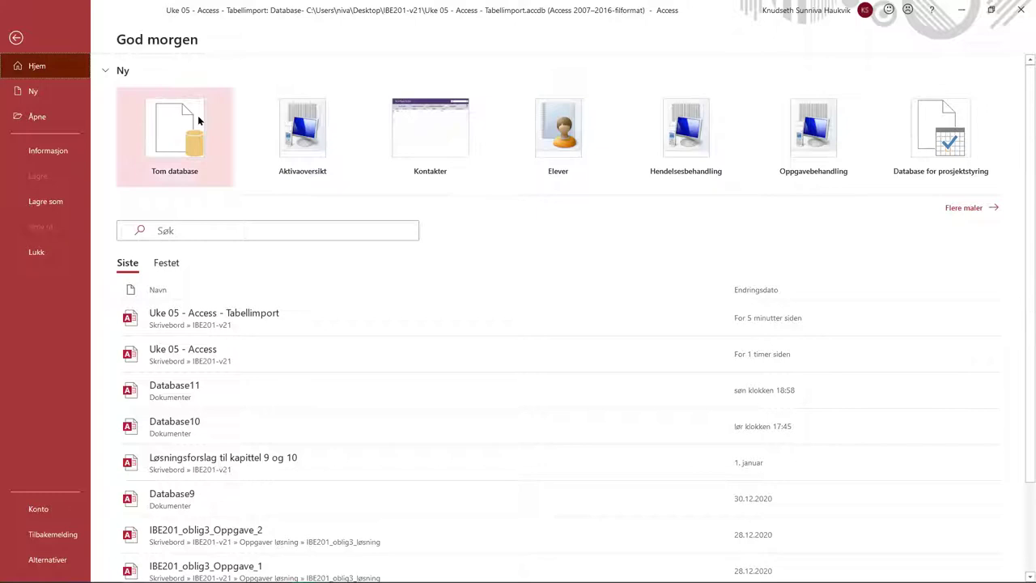
# Open the recent 'Uke 05 - Access - Tabellimport' database and enable its blocked content.
pyautogui.click(209, 188)
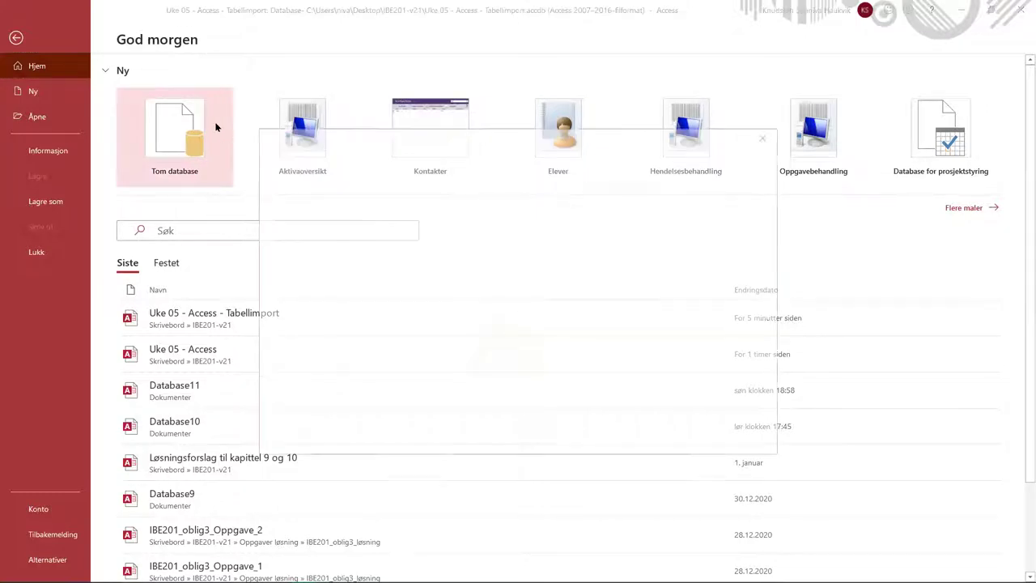
pyautogui.click(769, 133)
pyautogui.click(245, 328)
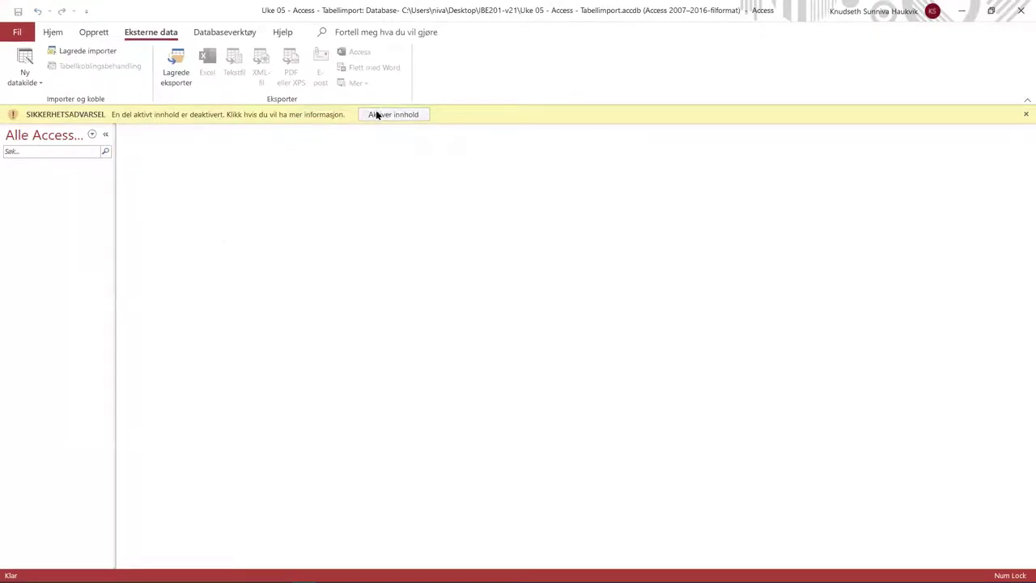
pyautogui.click(377, 113)
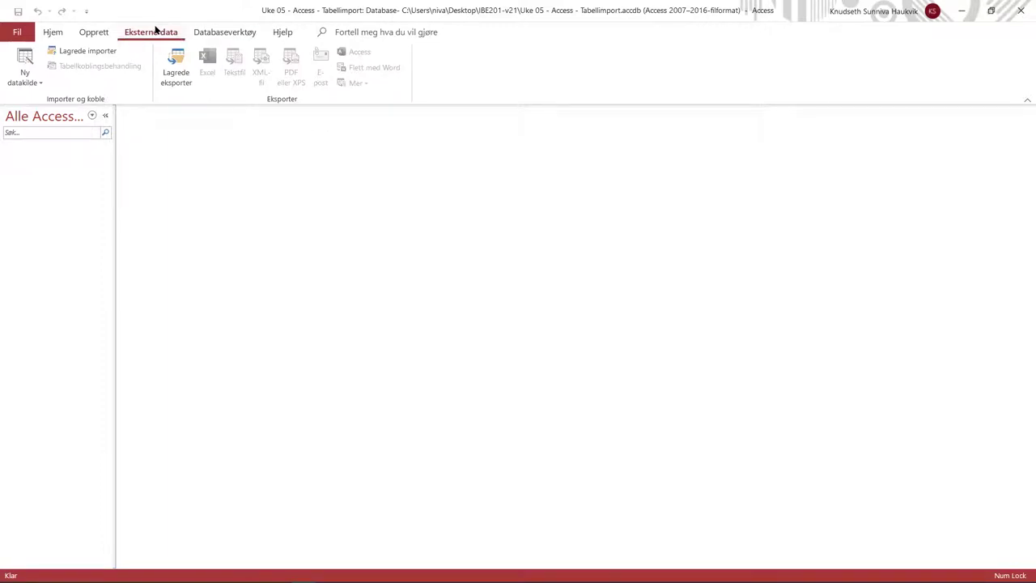
pyautogui.click(20, 85)
# Choose the Postnummerregister-Excel workbook as the Excel source and import it into a new table.
pyautogui.moveTo(56, 108)
pyautogui.click(142, 110)
pyautogui.click(719, 208)
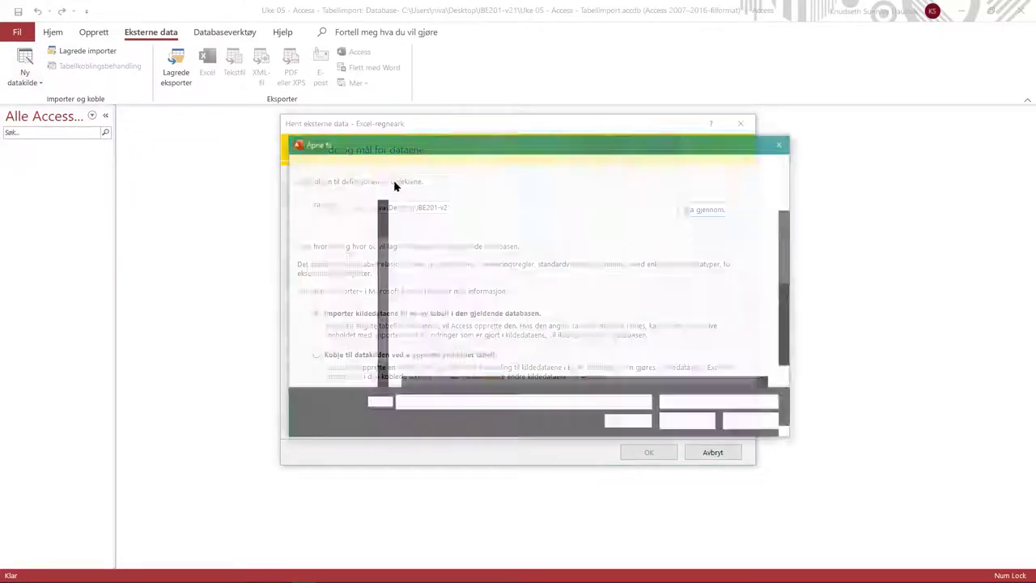
pyautogui.scroll(-1, 436, 251)
pyautogui.scroll(2, 441, 267)
pyautogui.scroll(-4, 449, 292)
pyautogui.scroll(5, 451, 301)
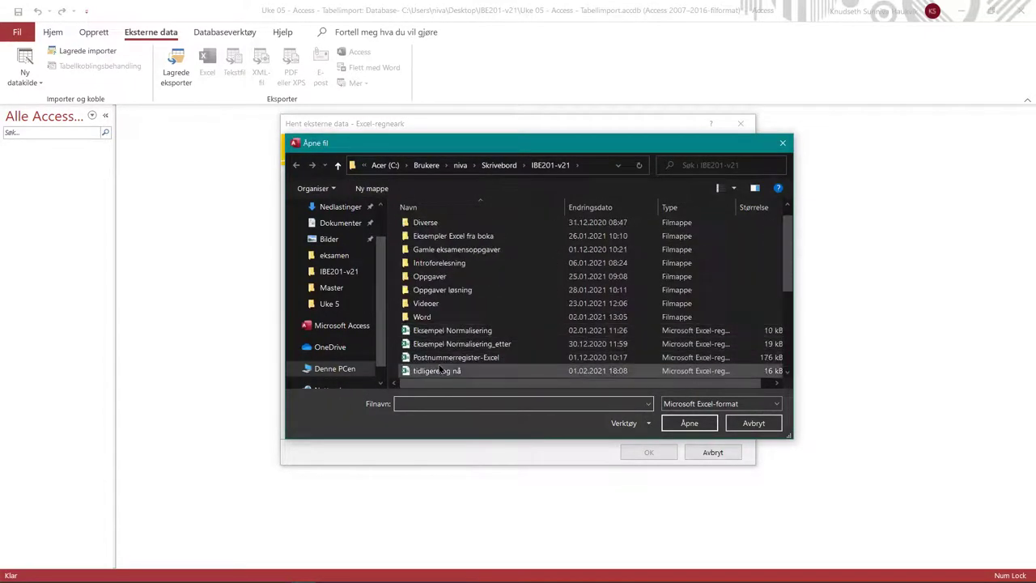
pyautogui.click(463, 356)
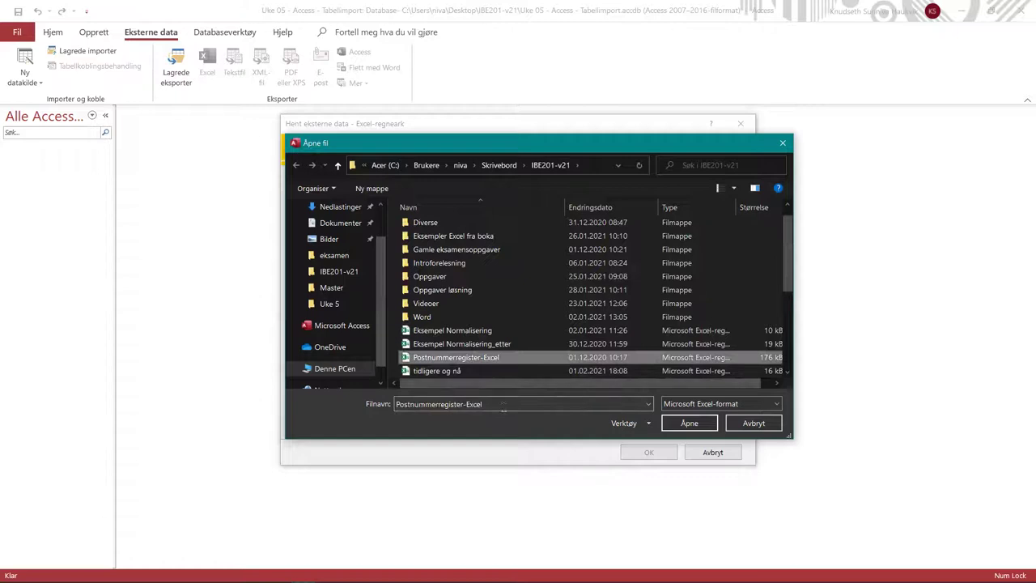
pyautogui.click(689, 424)
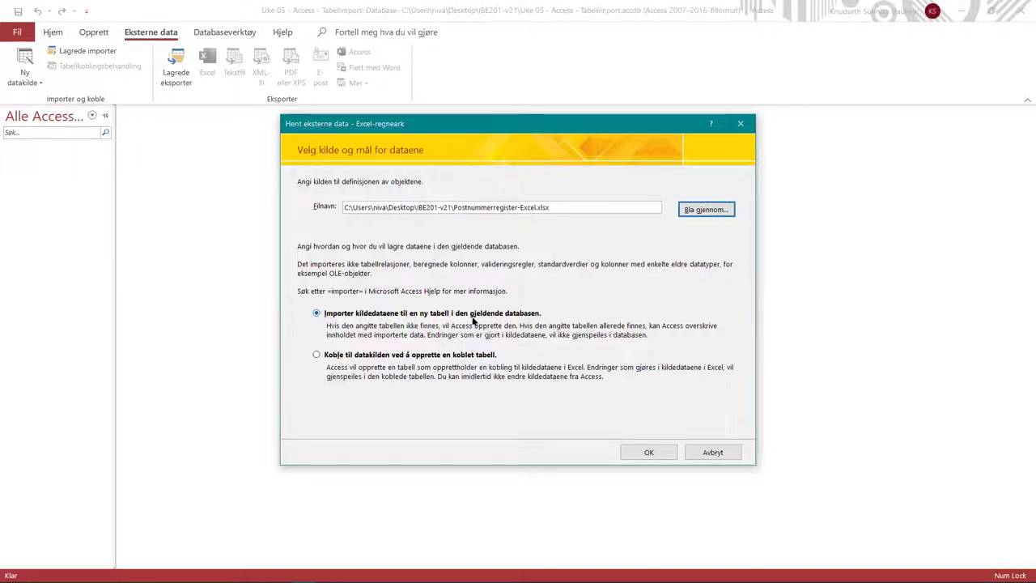
pyautogui.click(648, 451)
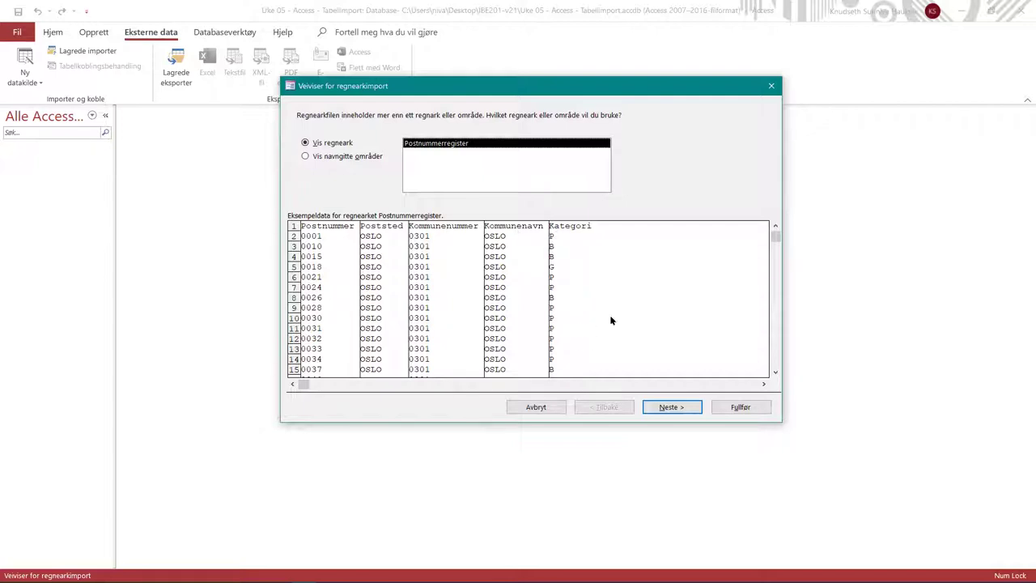
# Accept the Postnummerregister sheet, use the first row as field names, and keep Postnummer as Kort tekst.
pyautogui.scroll(-4, 775, 242)
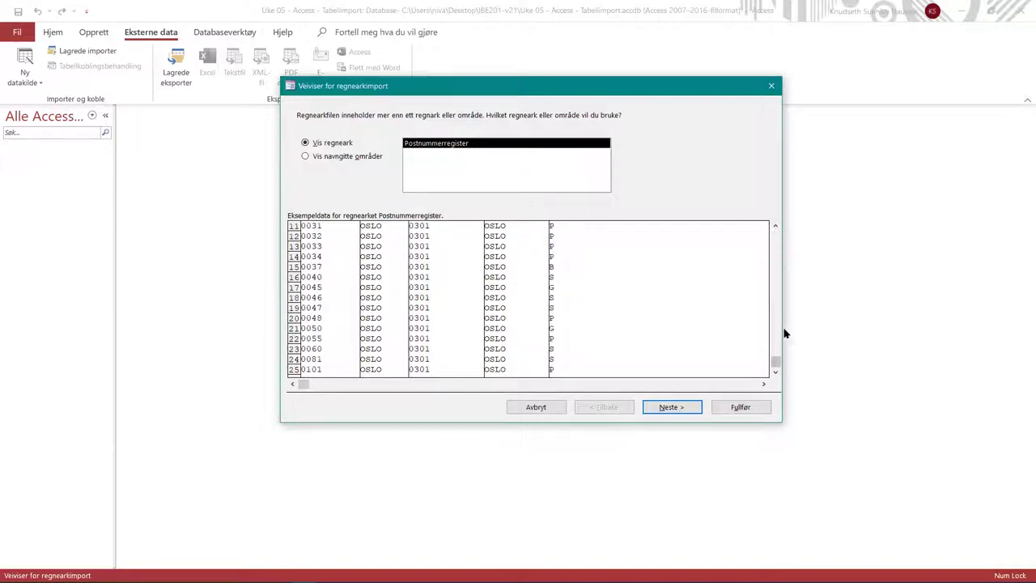
pyautogui.moveTo(779, 360); pyautogui.dragTo(750, 219)
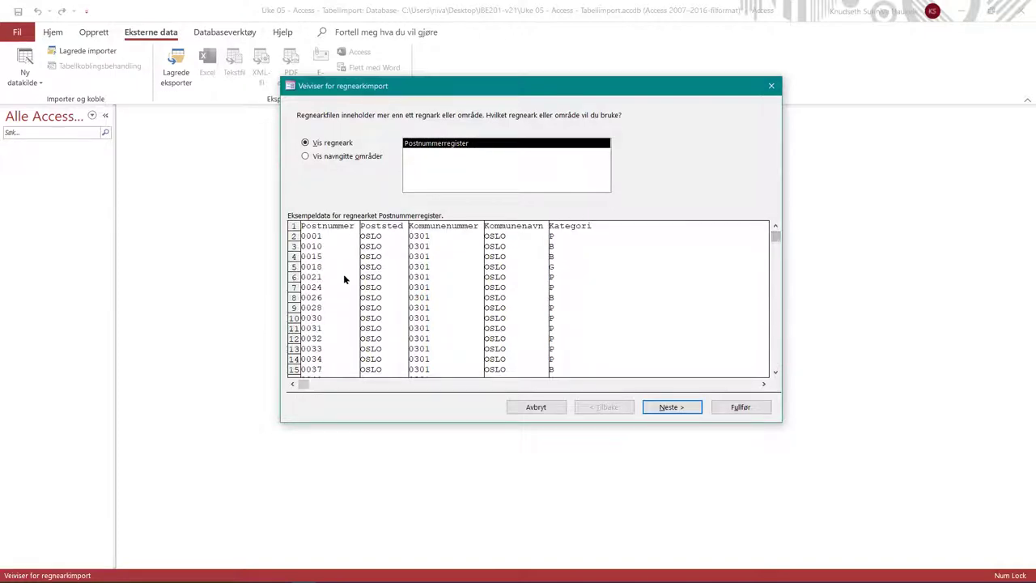
pyautogui.click(671, 407)
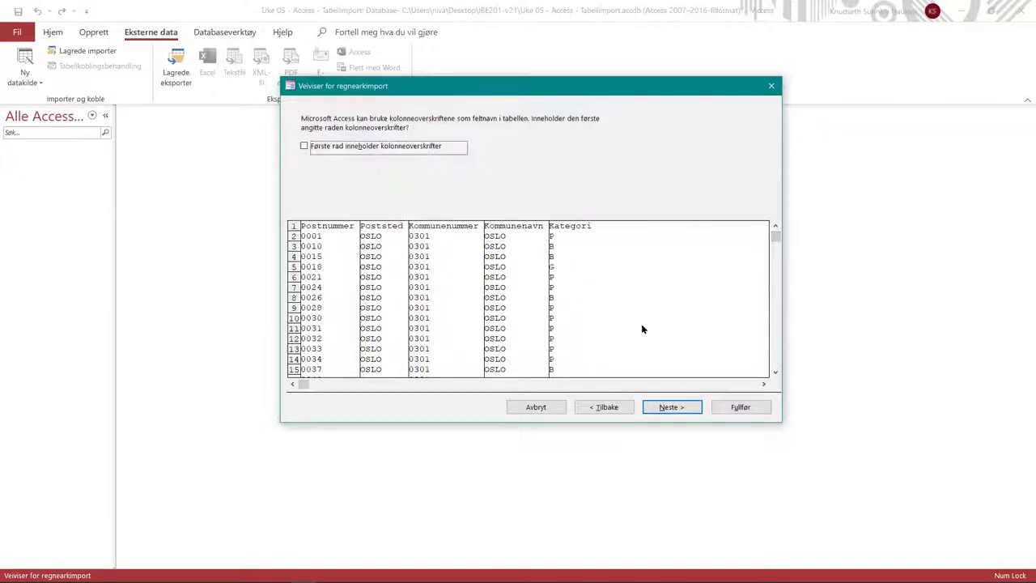
pyautogui.click(303, 146)
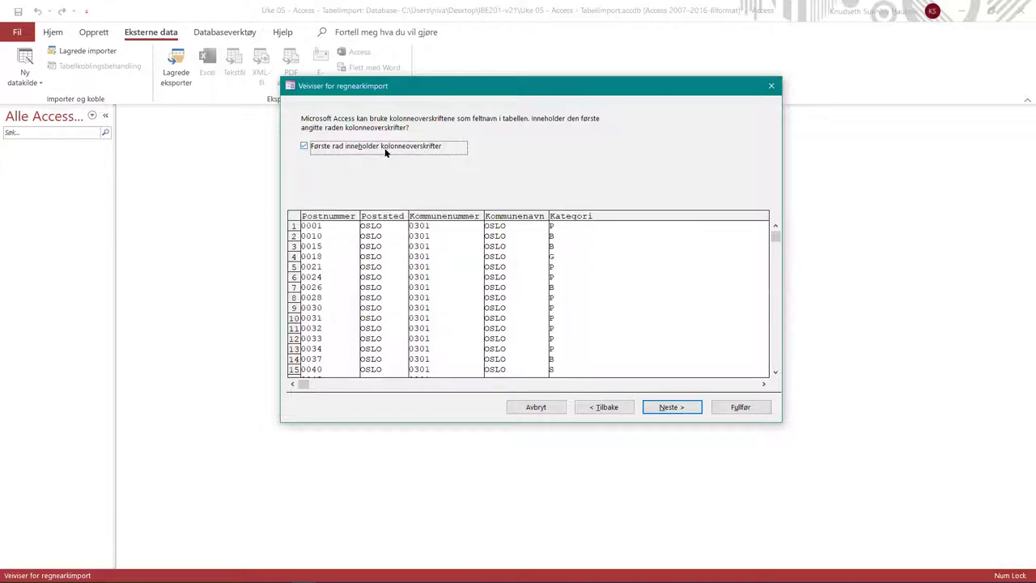
pyautogui.click(303, 147)
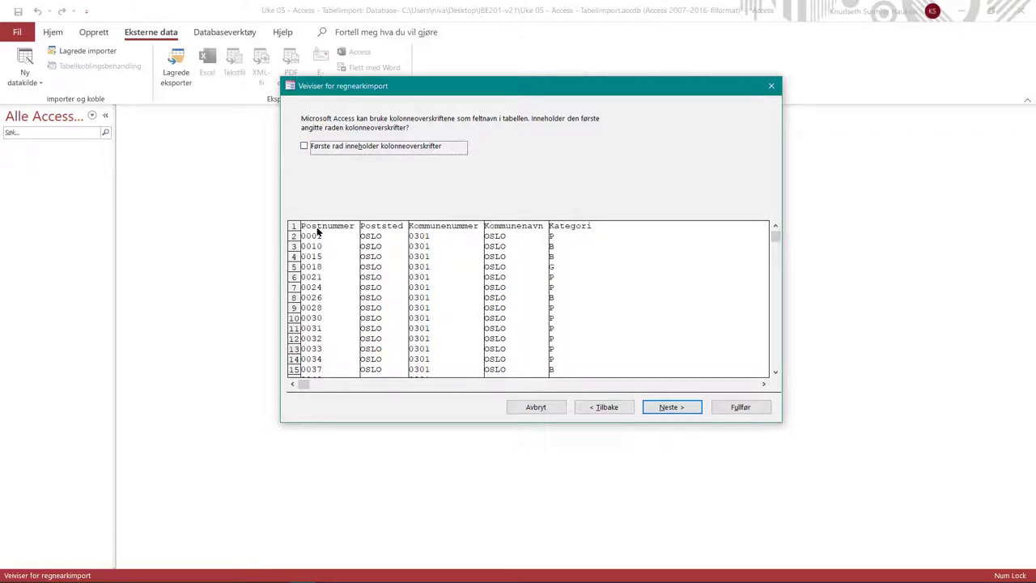
pyautogui.click(304, 147)
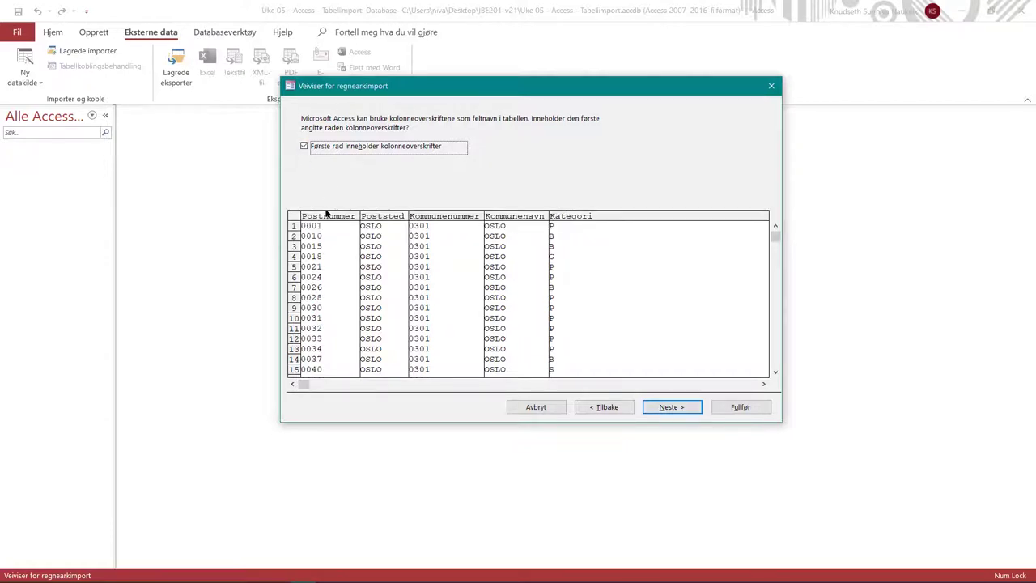
pyautogui.click(671, 411)
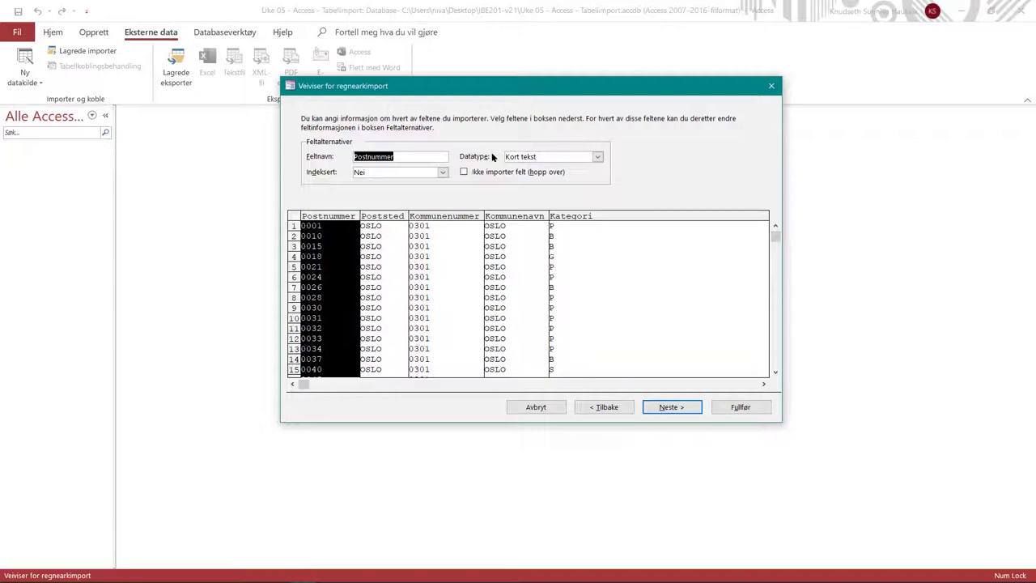
pyautogui.click(682, 407)
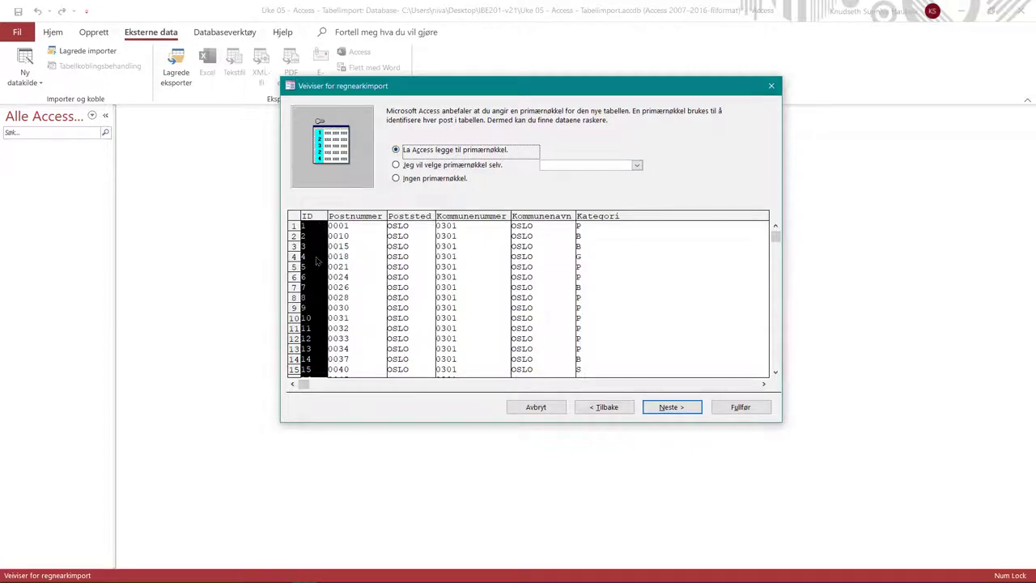
# Choose Postnummer yourself as the primary key.
pyautogui.click(397, 166)
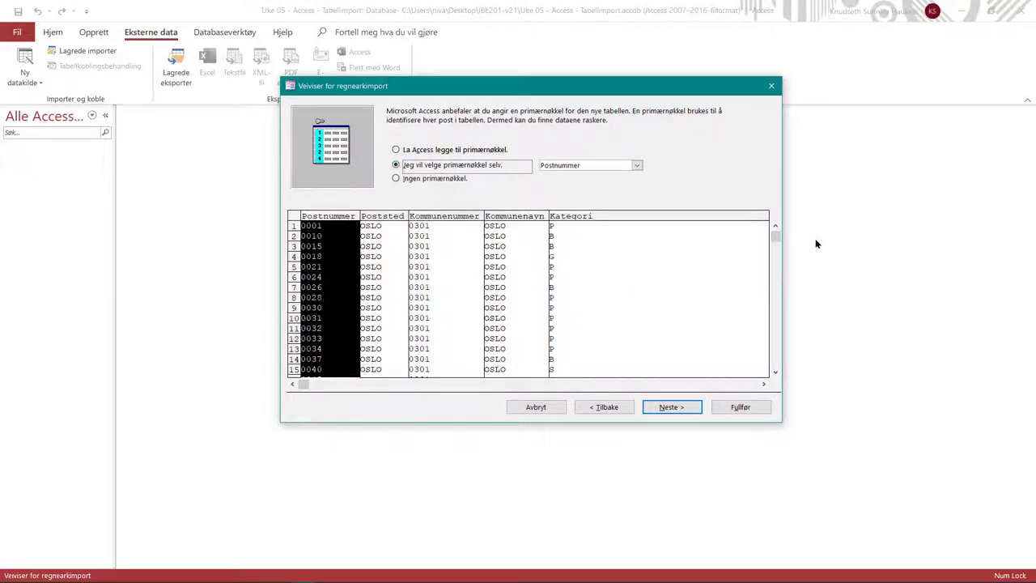
pyautogui.moveTo(777, 236); pyautogui.dragTo(779, 259)
pyautogui.click(775, 373)
pyautogui.click(774, 373)
pyautogui.click(774, 373)
pyautogui.moveTo(775, 362); pyautogui.dragTo(776, 233)
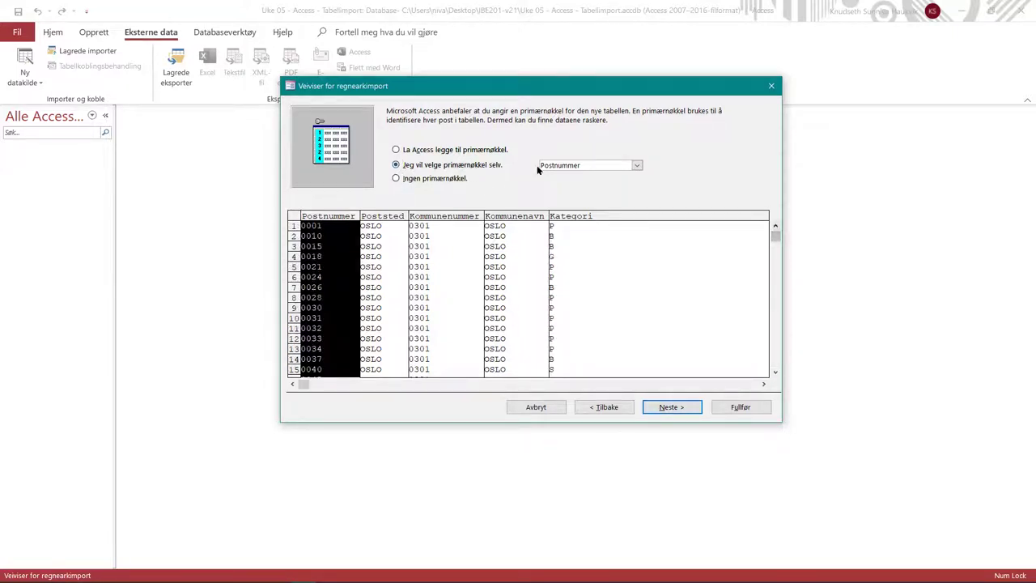
pyautogui.click(679, 407)
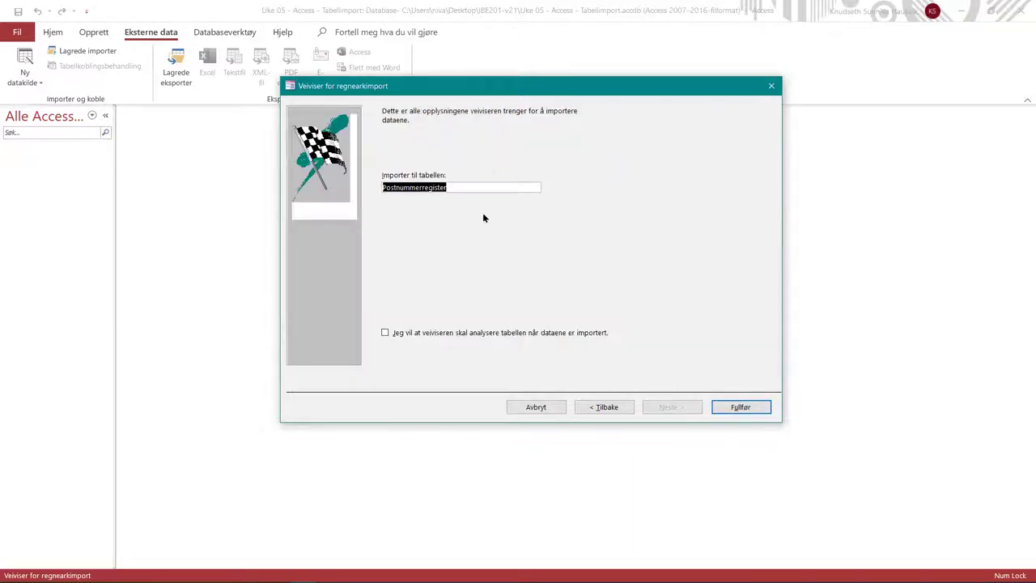
# Name the table tblPostnummer, finish the import, and open the new table.
pyautogui.write('tblPostnummer')
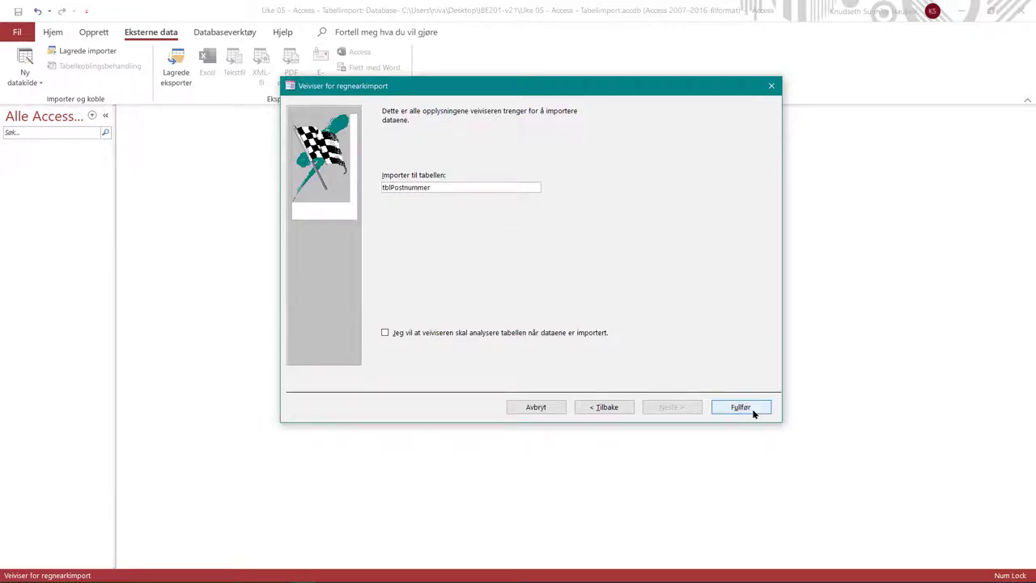
pyautogui.click(752, 408)
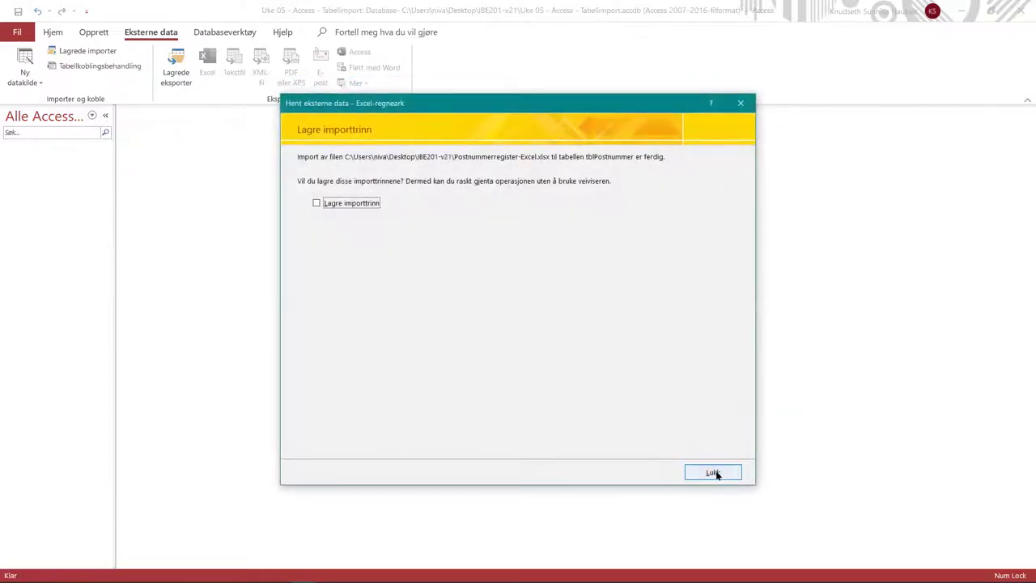
pyautogui.click(712, 472)
pyautogui.doubleClick(32, 166)
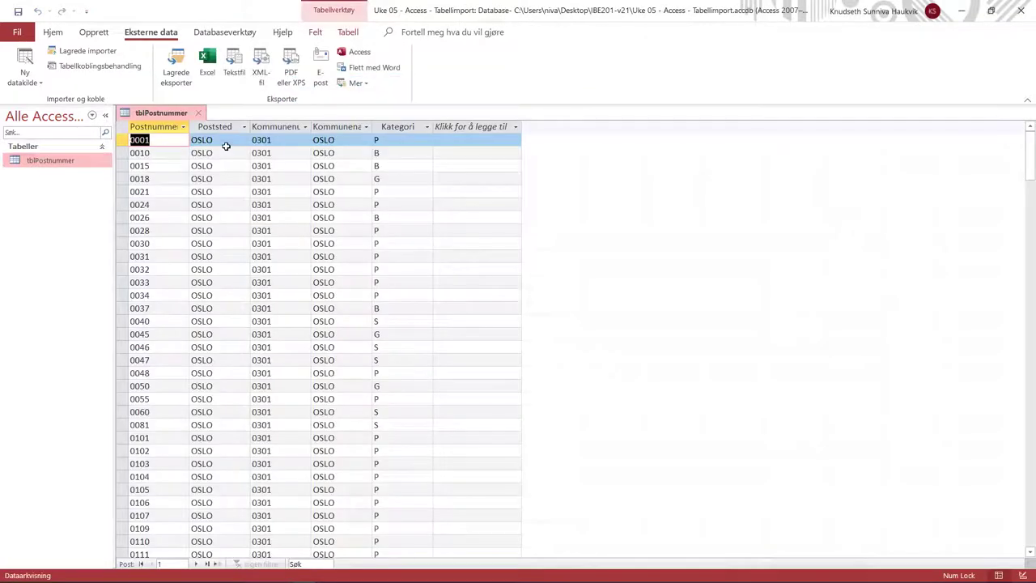
# Scroll through the imported tblPostnummer records, starting at 0001 OSLO.
pyautogui.scroll(-5, 226, 146)
pyautogui.scroll(-6, 226, 145)
pyautogui.scroll(-3, 226, 146)
pyautogui.scroll(-5, 226, 145)
pyautogui.scroll(-5, 225, 146)
pyautogui.scroll(-3, 227, 146)
pyautogui.scroll(-3, 227, 146)
pyautogui.scroll(-4, 227, 146)
pyautogui.scroll(3, 227, 146)
pyautogui.scroll(4, 227, 145)
pyautogui.scroll(3, 227, 146)
pyautogui.scroll(3, 228, 146)
pyautogui.scroll(5, 227, 145)
pyautogui.scroll(7, 227, 145)
pyautogui.scroll(7, 227, 146)
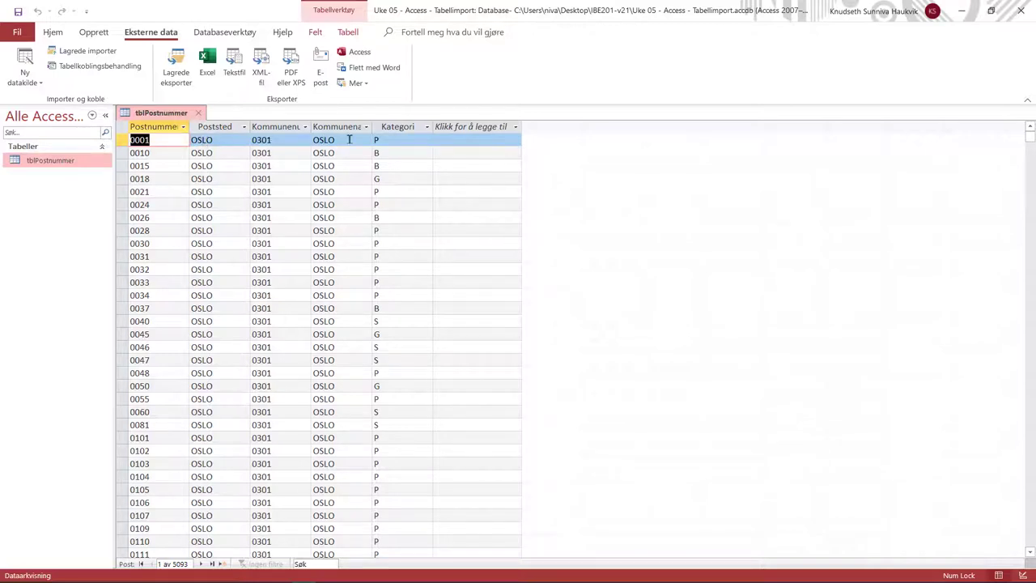
pyautogui.scroll(-2, 349, 139)
pyautogui.scroll(-9, 349, 140)
pyautogui.scroll(-5, 349, 139)
pyautogui.scroll(-3, 350, 139)
pyautogui.scroll(-4, 349, 139)
pyautogui.scroll(-6, 349, 139)
pyautogui.scroll(-5, 350, 139)
pyautogui.scroll(-5, 349, 139)
pyautogui.scroll(-5, 349, 139)
pyautogui.scroll(8, 350, 139)
pyautogui.scroll(8, 349, 139)
pyautogui.scroll(8, 350, 139)
pyautogui.scroll(6, 349, 139)
pyautogui.scroll(10, 350, 139)
# Review the full range of 5093 records, then close tblPostnummer with Ctrl+W.
pyautogui.moveTo(1028, 139)
pyautogui.mouseDown()
pyautogui.moveTo(1029, 439)
pyautogui.moveTo(1029, 426)
pyautogui.mouseUp()
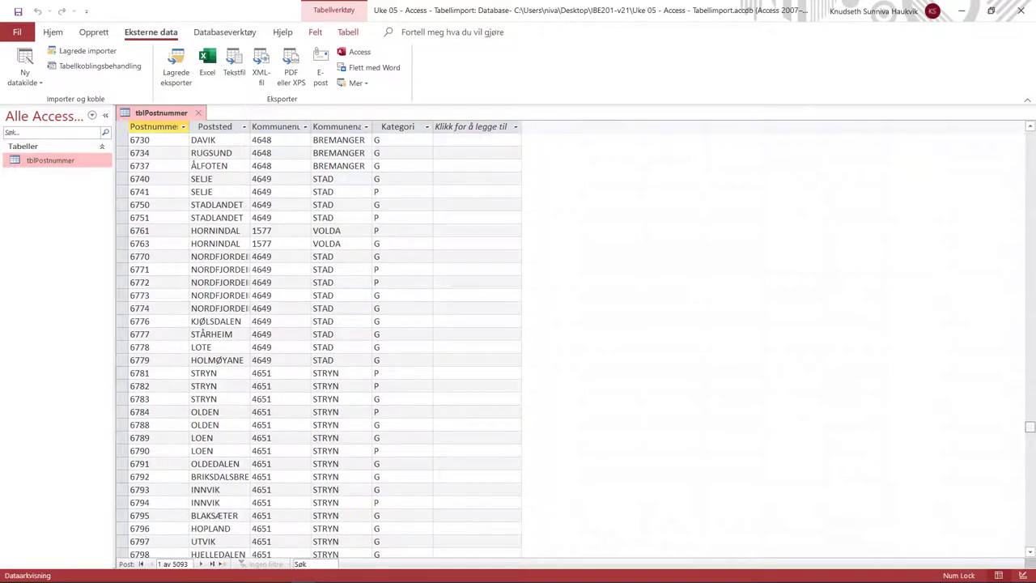
pyautogui.moveTo(1029, 426); pyautogui.dragTo(1029, 413)
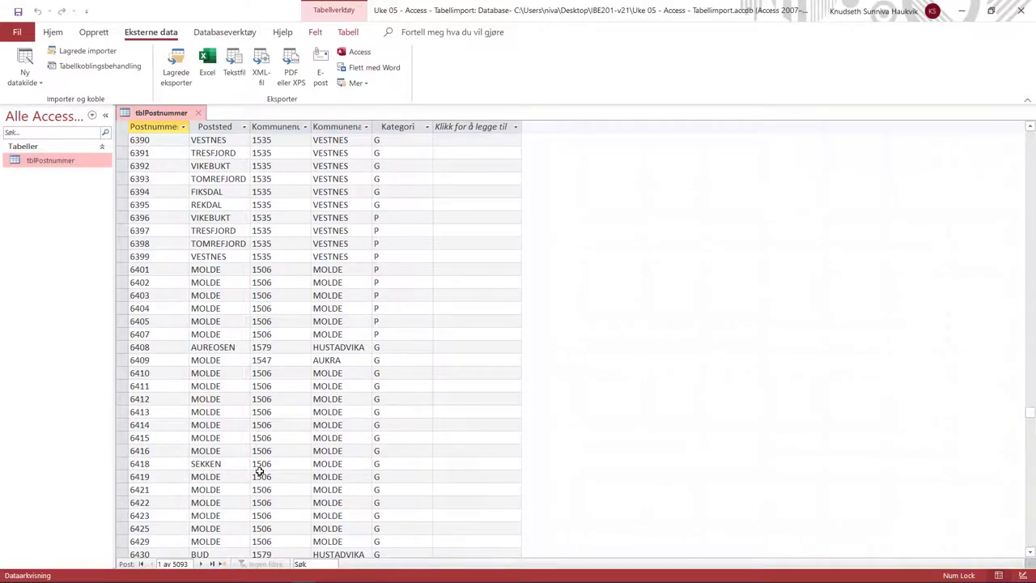
pyautogui.scroll(1, 259, 470)
pyautogui.scroll(1, 259, 470)
pyautogui.scroll(2, 259, 471)
pyautogui.scroll(5, 259, 470)
pyautogui.scroll(10, 259, 470)
pyautogui.scroll(10, 259, 470)
pyautogui.scroll(10, 259, 470)
pyautogui.scroll(10, 259, 470)
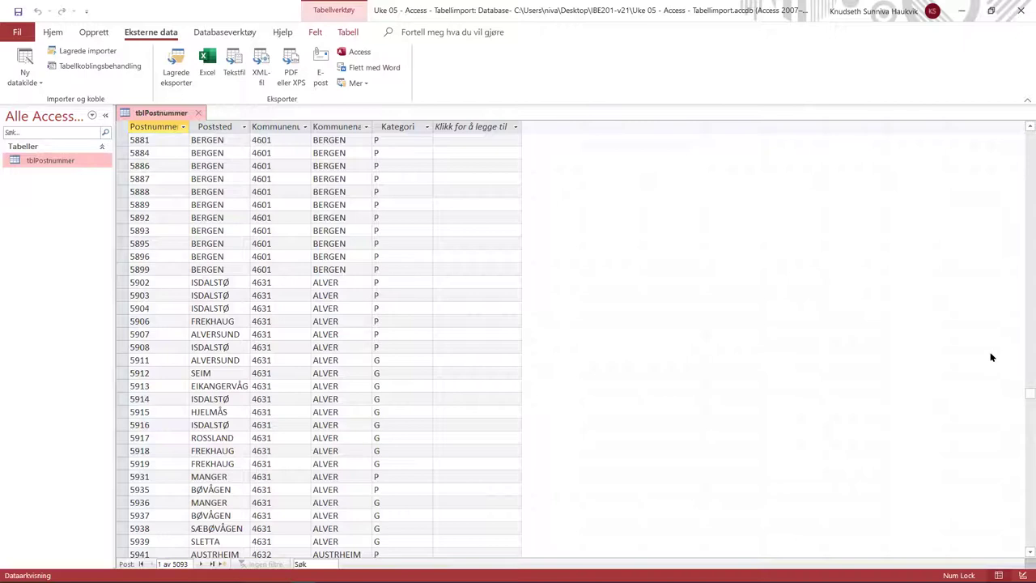
pyautogui.scroll(10, 1019, 391)
pyautogui.scroll(10, 1020, 155)
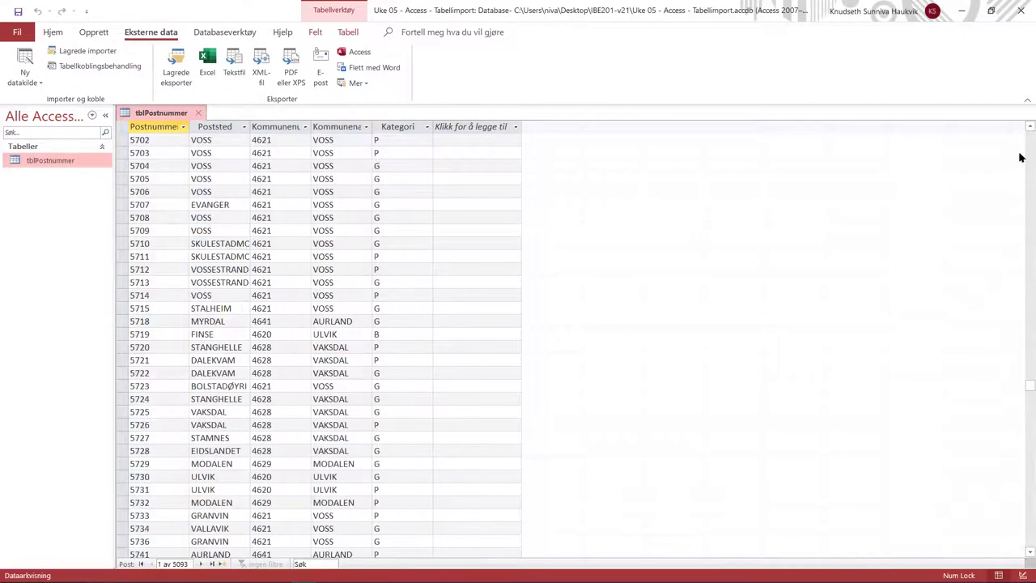
pyautogui.moveTo(1023, 381); pyautogui.dragTo(1023, 130)
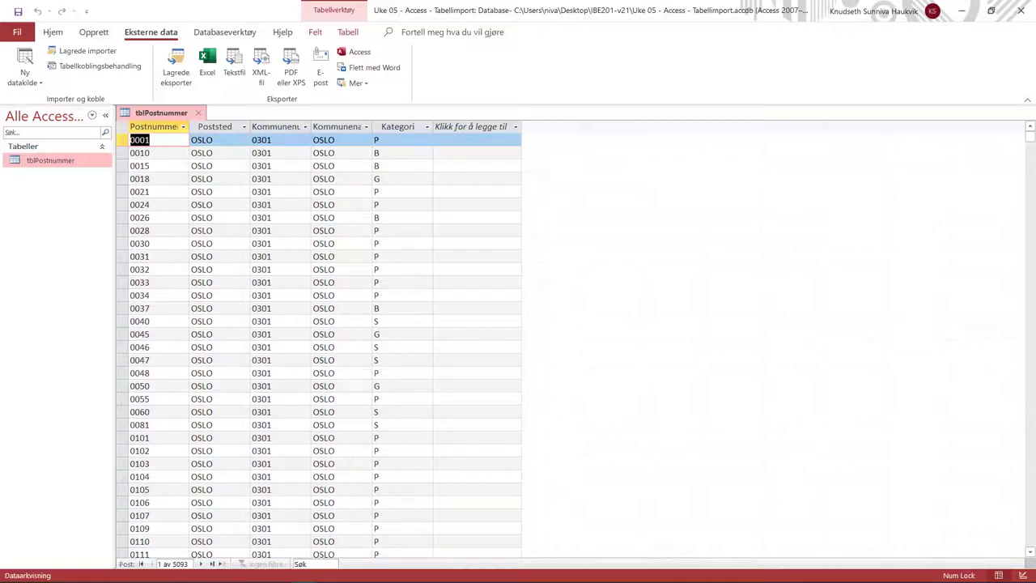
pyautogui.hotkey('ctrl', 'w')
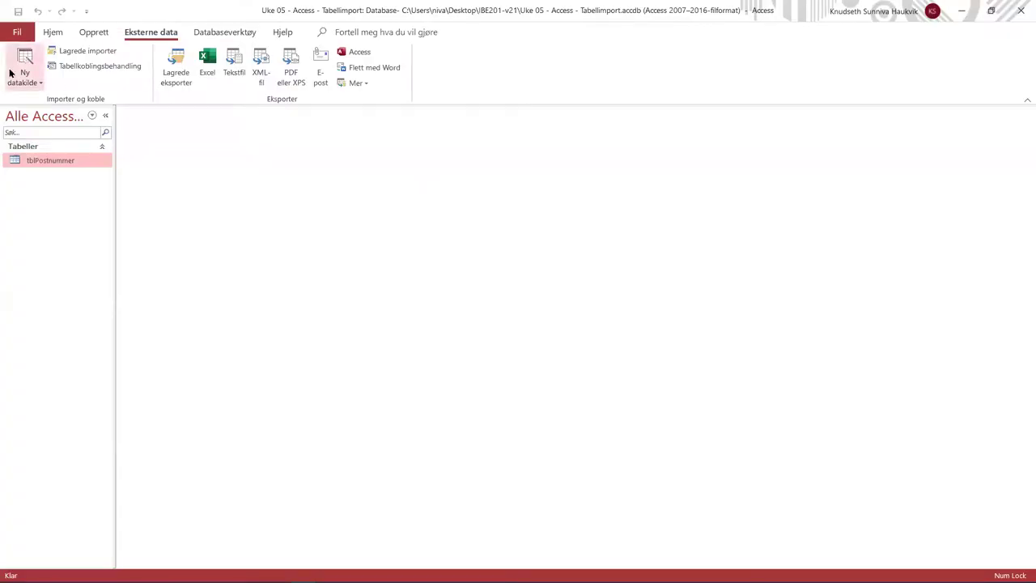
# Select Postnummerregister-ansi.txt as a text file source to import into a new table.
pyautogui.click(10, 73)
pyautogui.moveTo(29, 108)
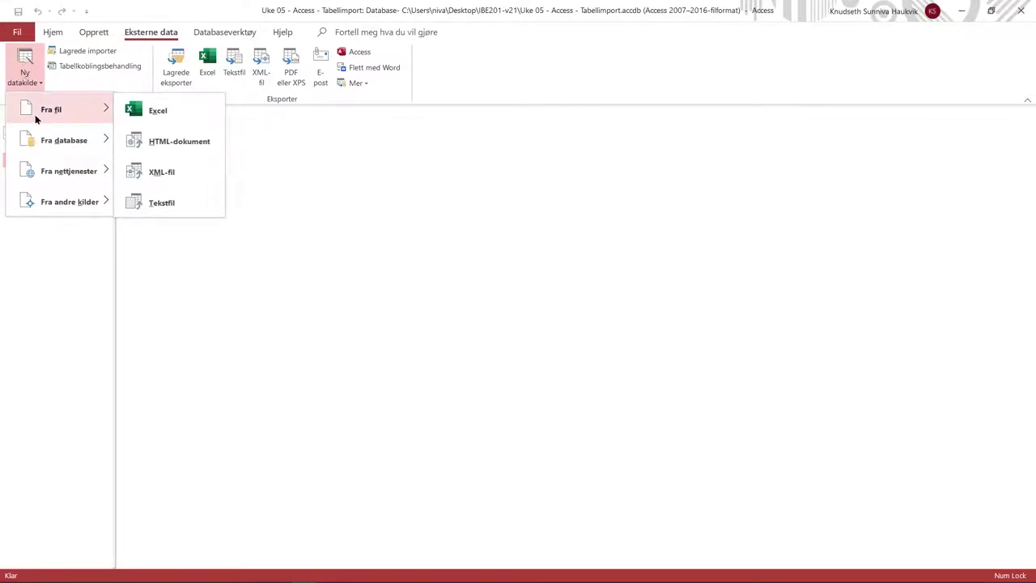
pyautogui.click(170, 202)
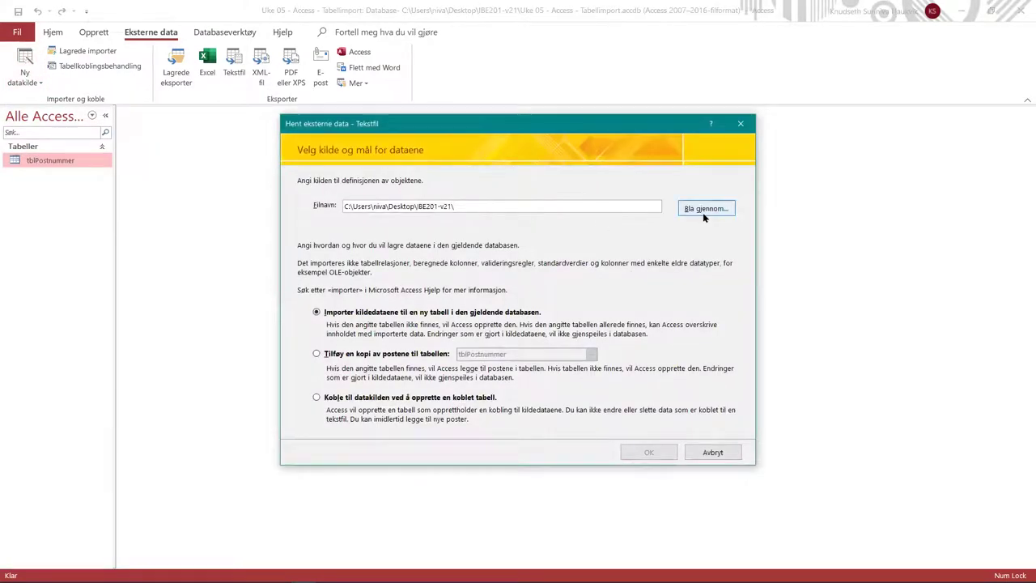
pyautogui.click(702, 209)
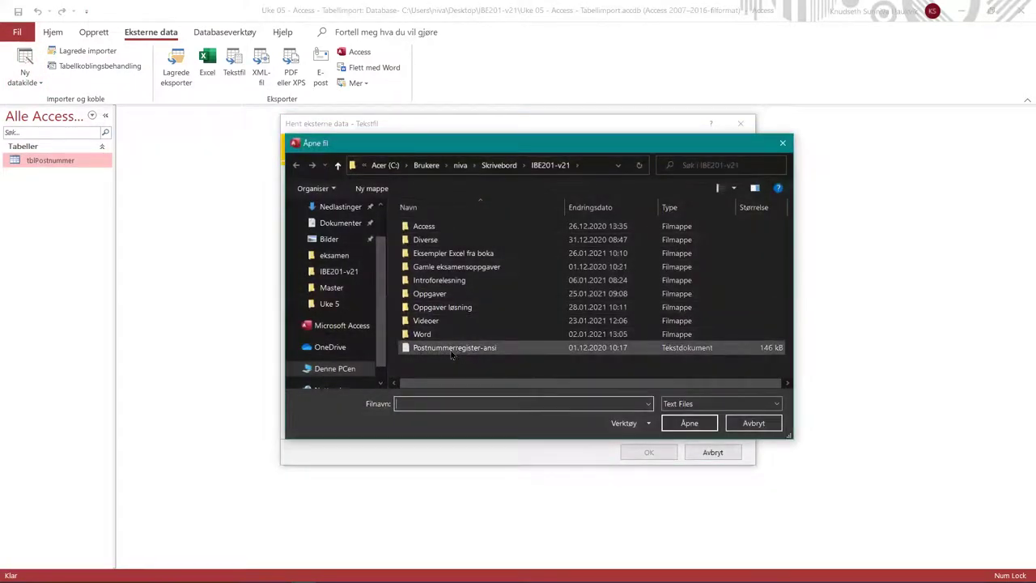
pyautogui.click(448, 350)
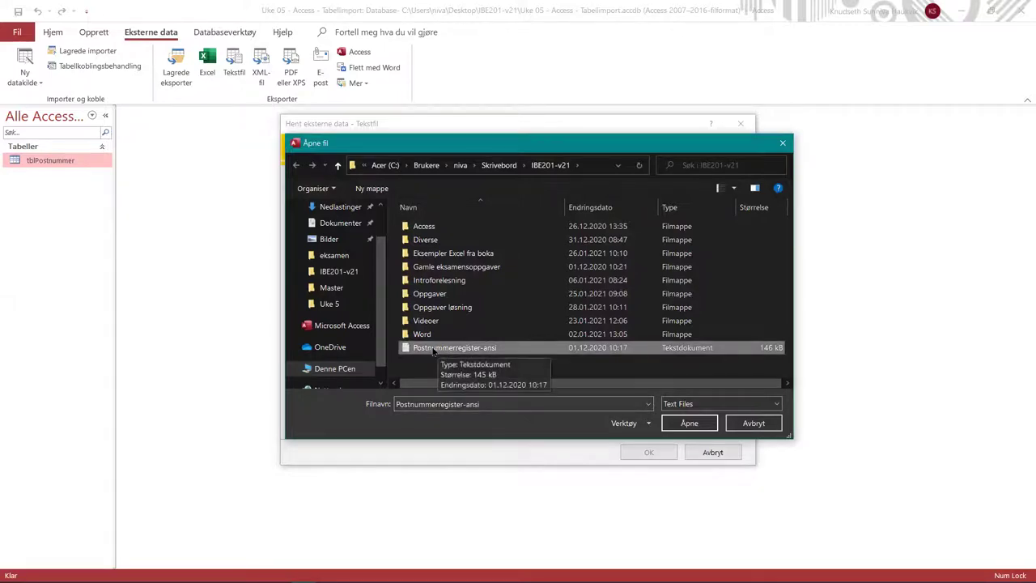
pyautogui.click(687, 424)
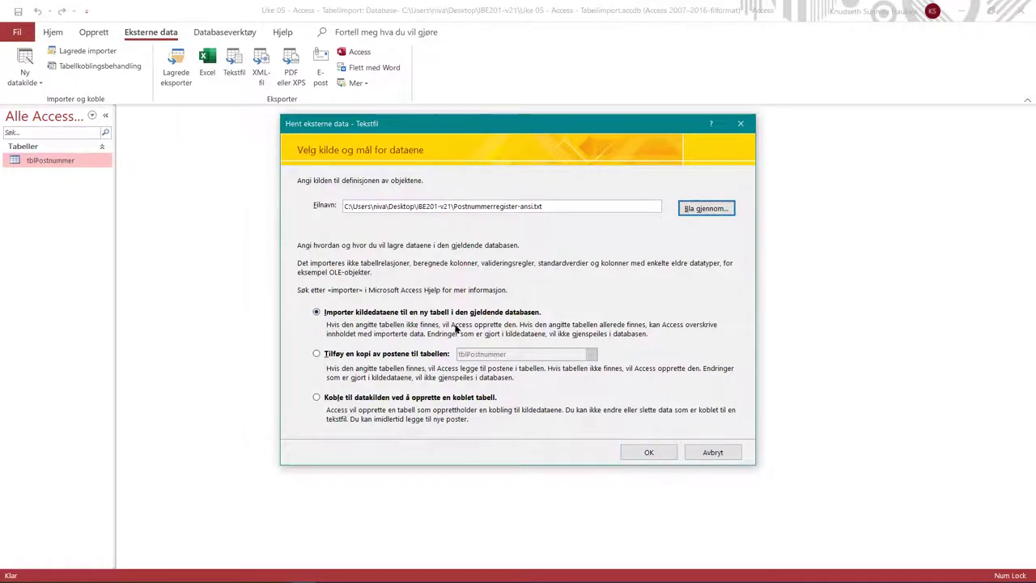
pyautogui.click(657, 452)
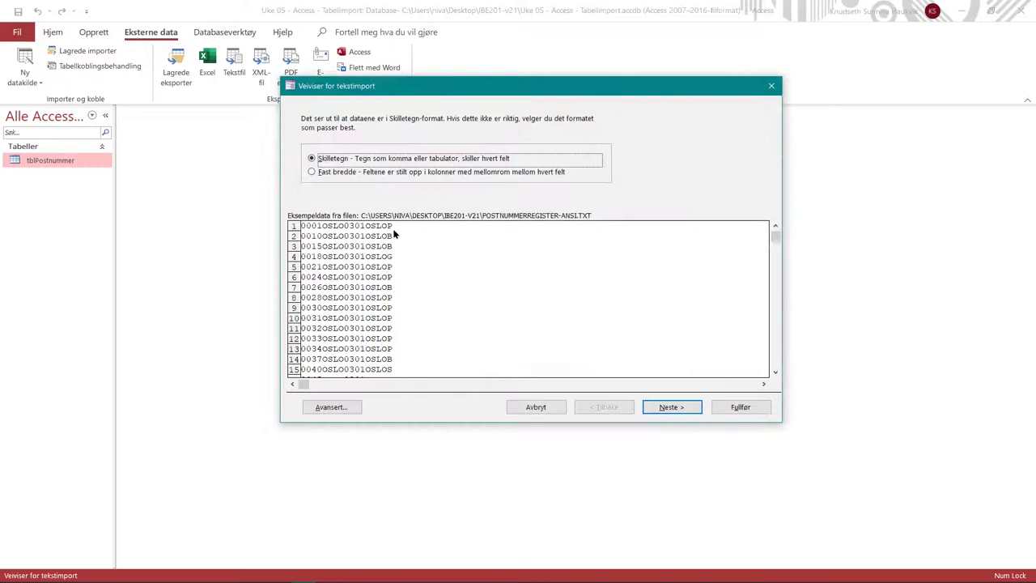
# Keep the format as Skilletegn (delimited) and bring the IBE201-v21 folder window forward.
pyautogui.click(312, 171)
pyautogui.click(312, 159)
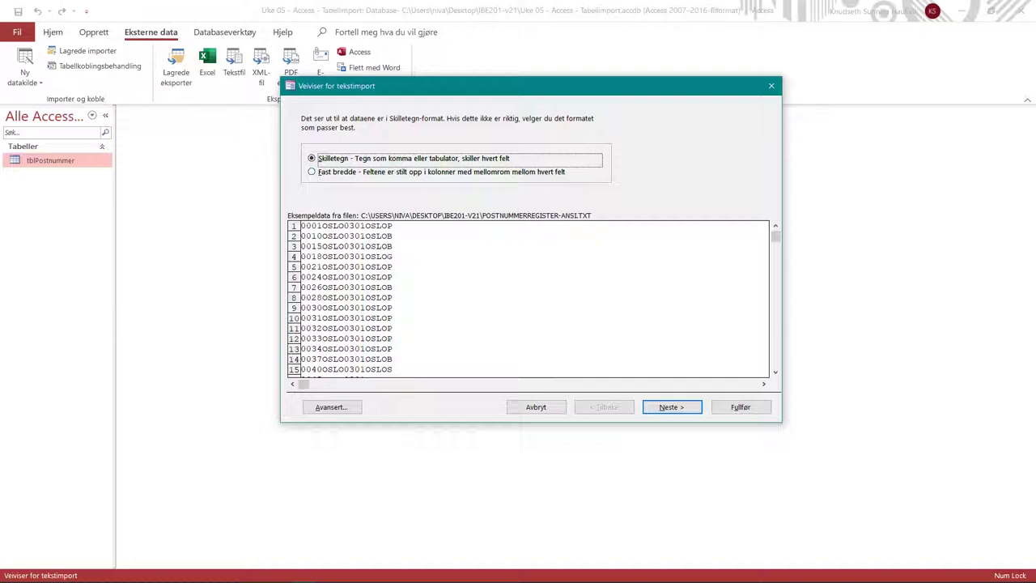
pyautogui.moveTo(206, 578)
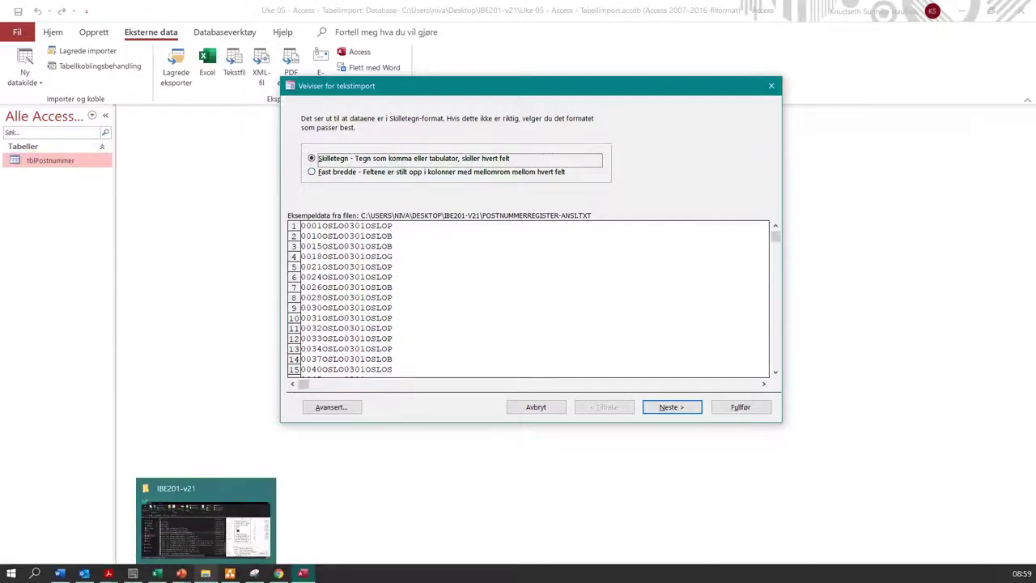
pyautogui.click(206, 518)
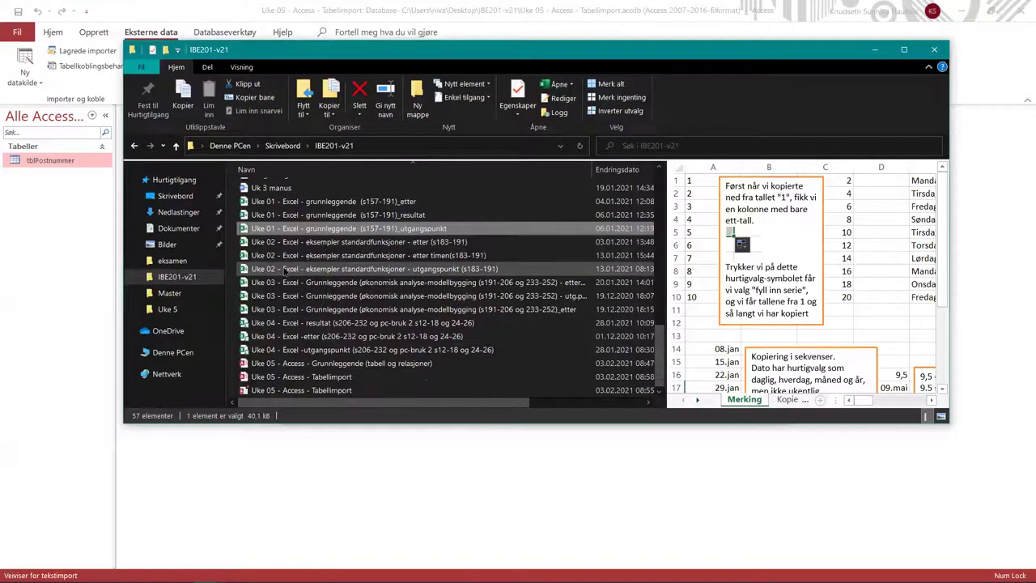
# Inspect Postnummerregister-ansi in Notepad, then close Notepad and the folder window.
pyautogui.scroll(3, 291, 268)
pyautogui.doubleClick(298, 252)
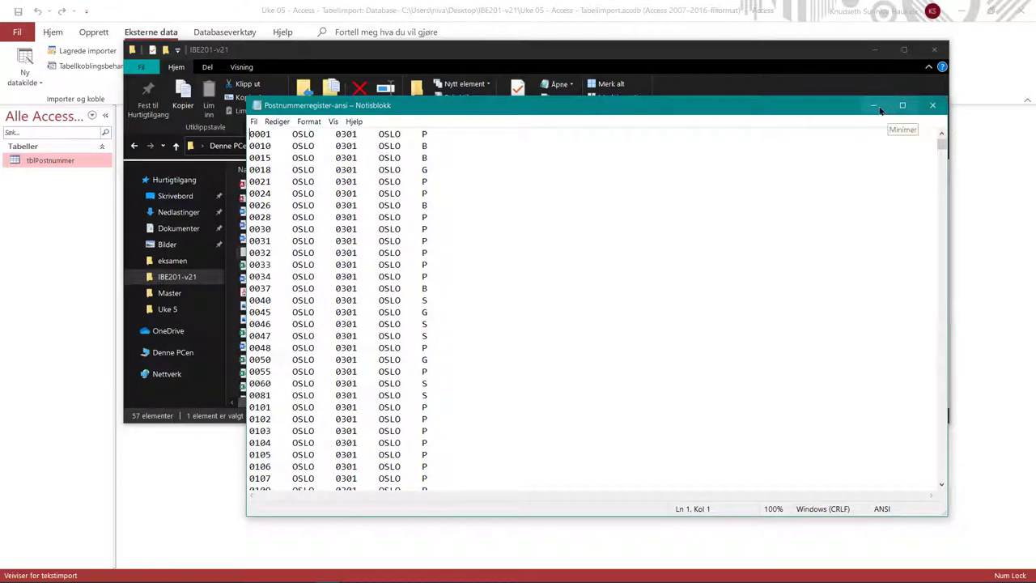
pyautogui.click(933, 106)
pyautogui.click(874, 50)
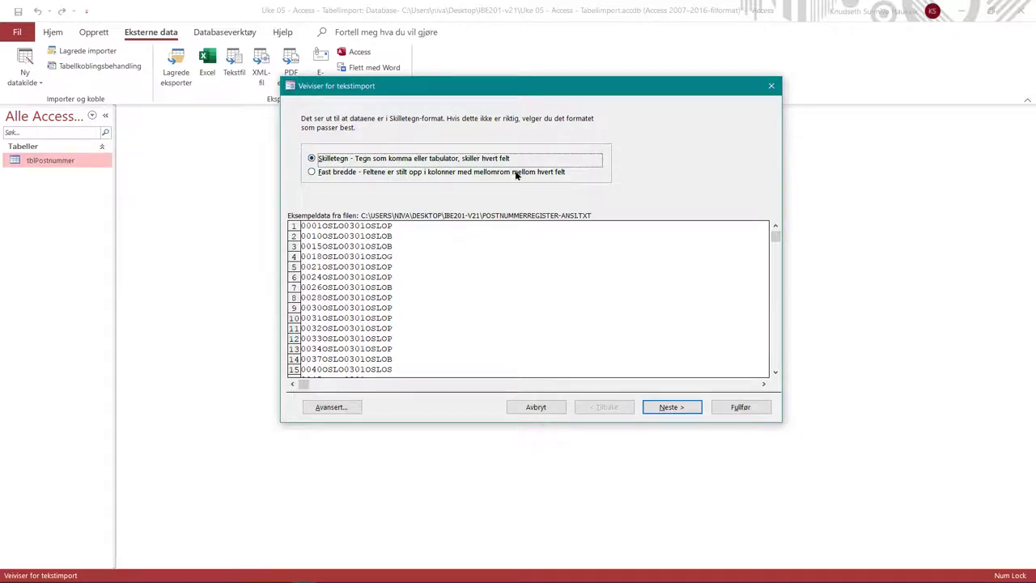
# After trying Fast bredde, return to Skilletegn and move on to the delimiter step.
pyautogui.click(313, 174)
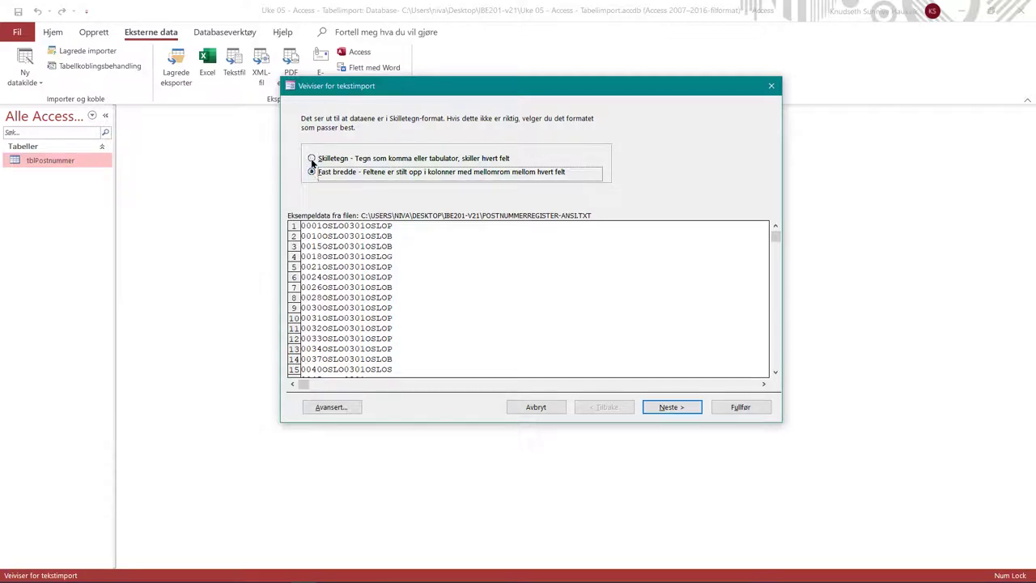
pyautogui.click(685, 407)
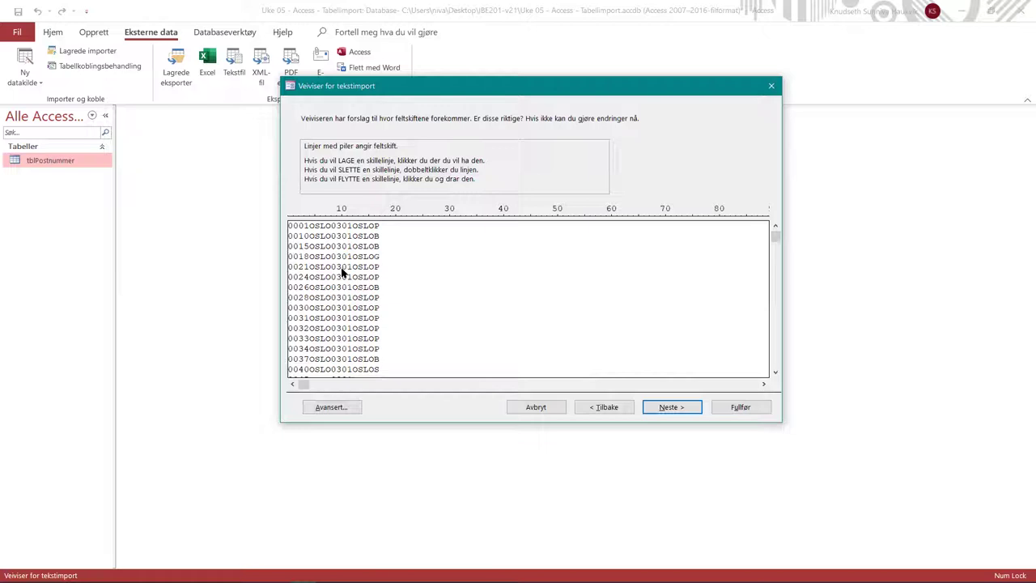
pyautogui.click(607, 407)
pyautogui.click(326, 160)
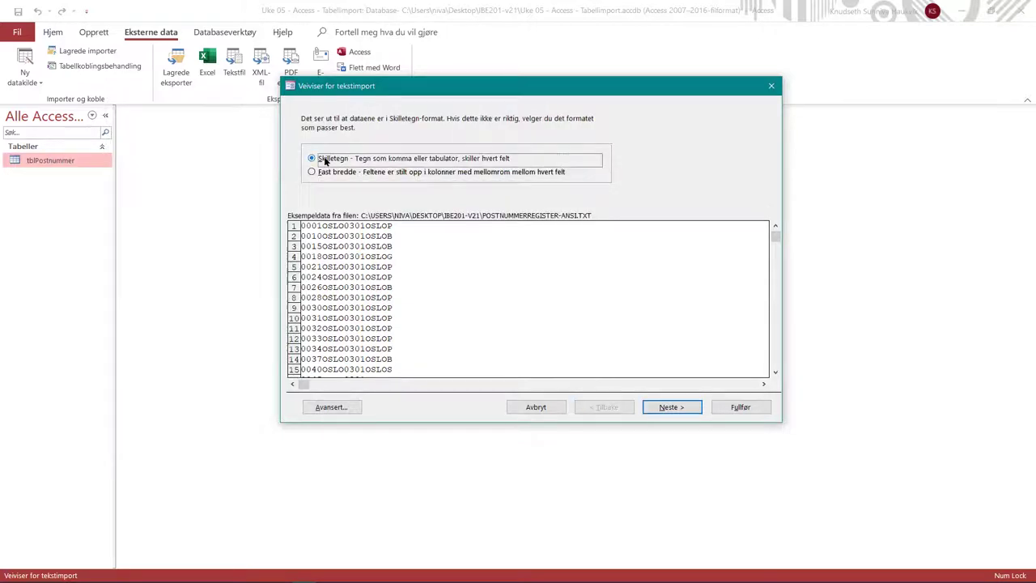
pyautogui.click(669, 408)
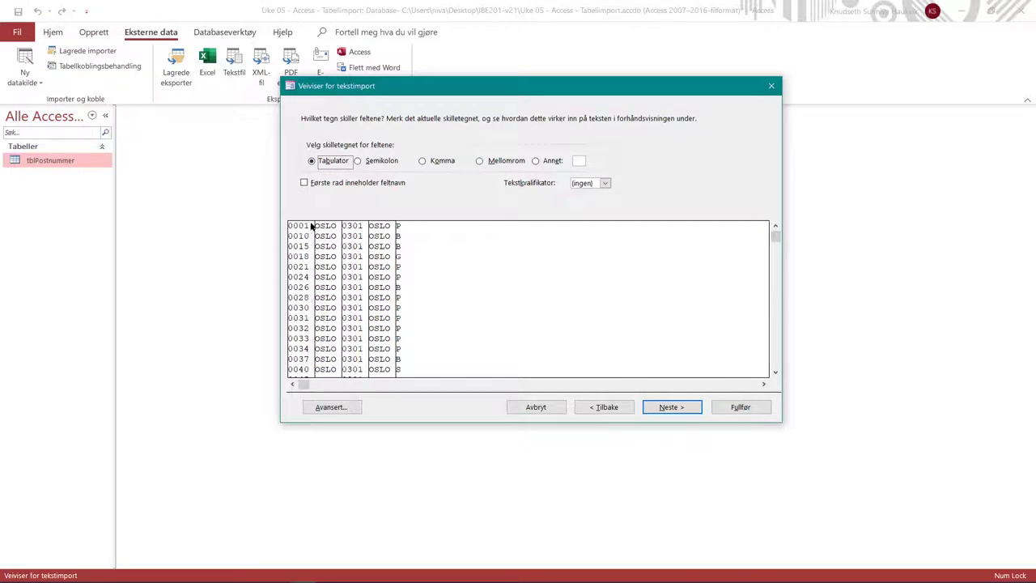
# Compare Semikolon, Komma, Mellomrom and Annet separators, then settle on Tabulator.
pyautogui.click(346, 246)
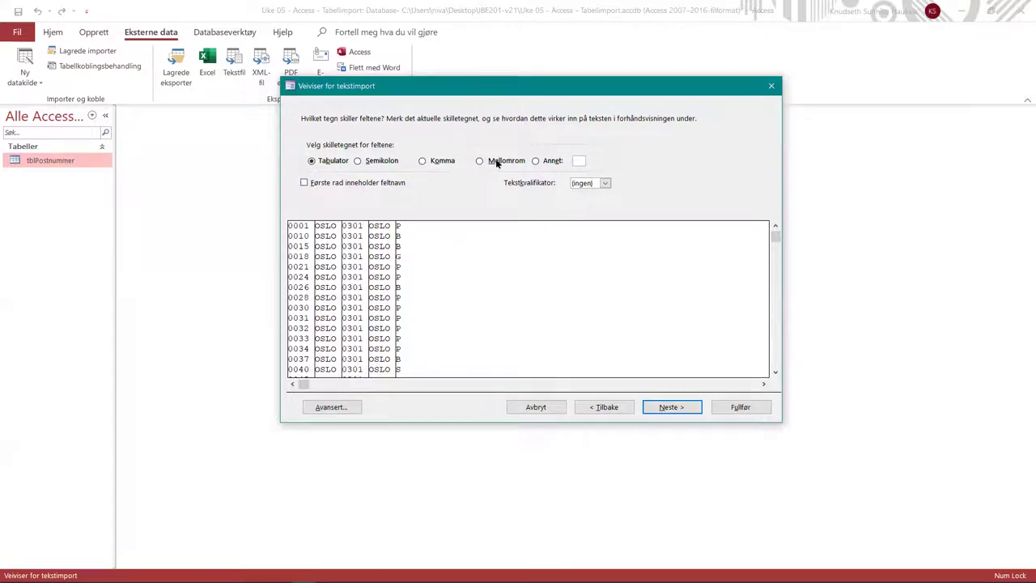
pyautogui.click(358, 161)
pyautogui.click(340, 160)
pyautogui.click(427, 160)
pyautogui.click(489, 161)
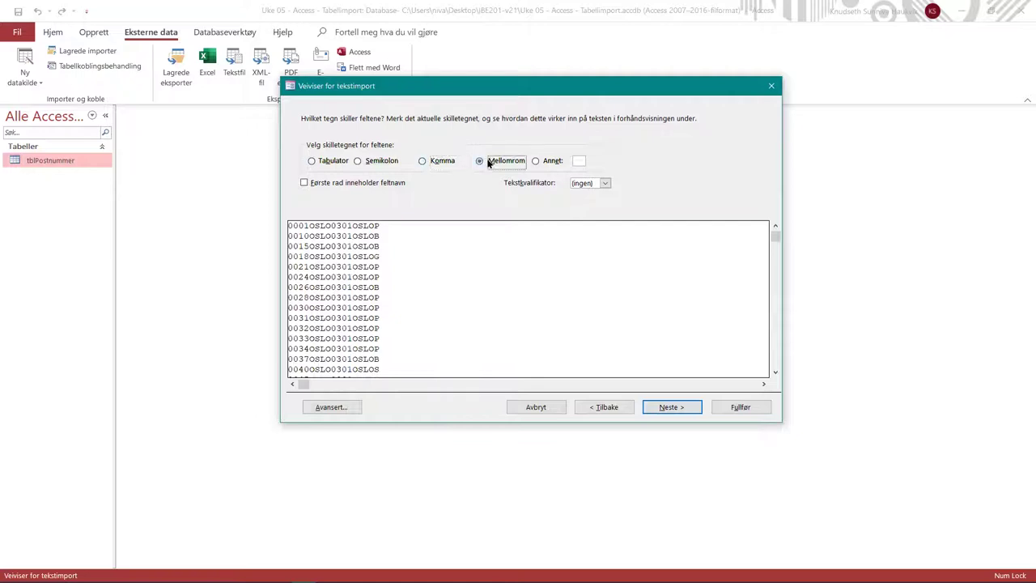
pyautogui.click(315, 162)
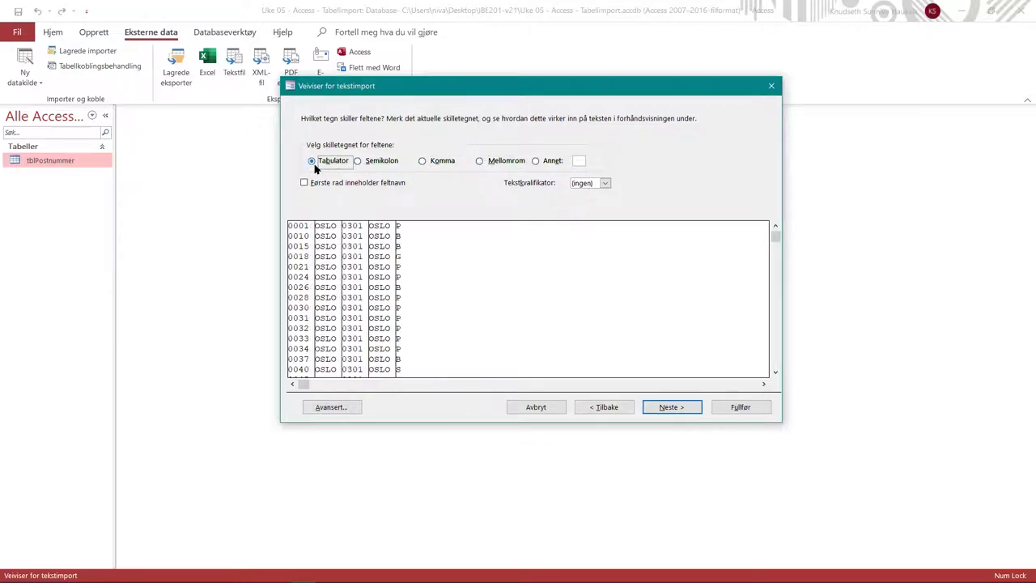
pyautogui.click(479, 162)
pyautogui.click(449, 164)
pyautogui.click(395, 160)
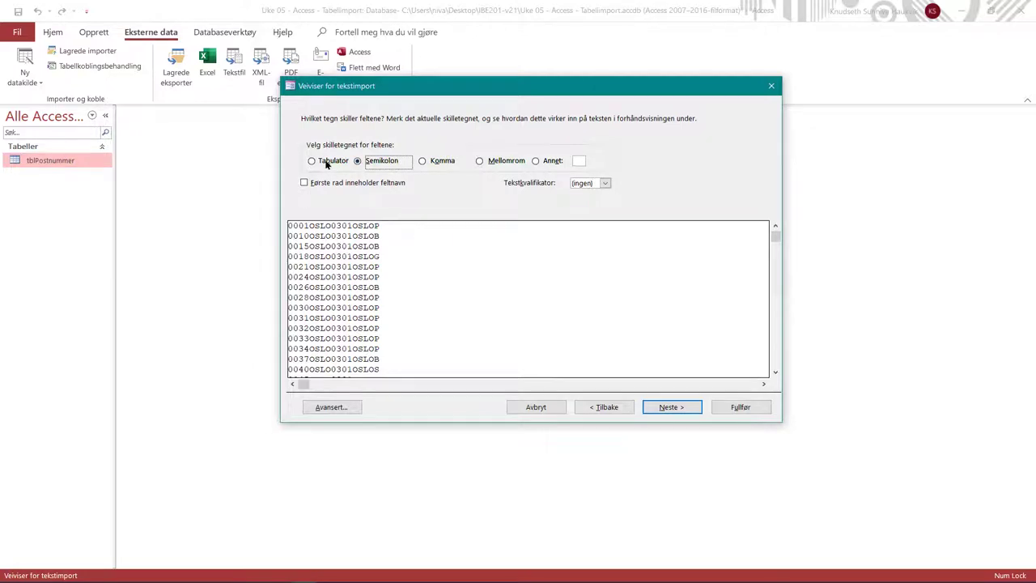
pyautogui.click(550, 162)
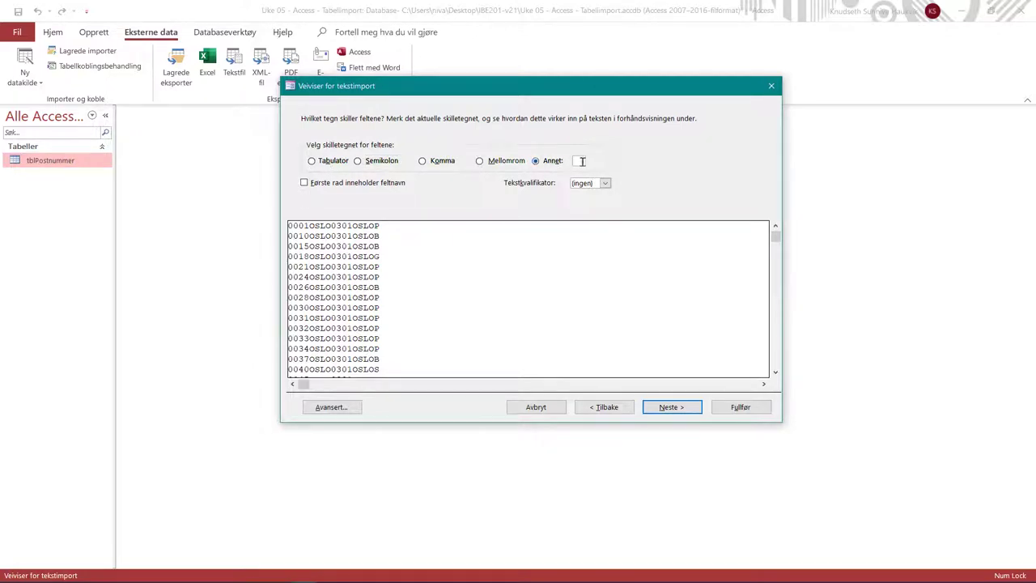
pyautogui.click(330, 161)
pyautogui.click(330, 161)
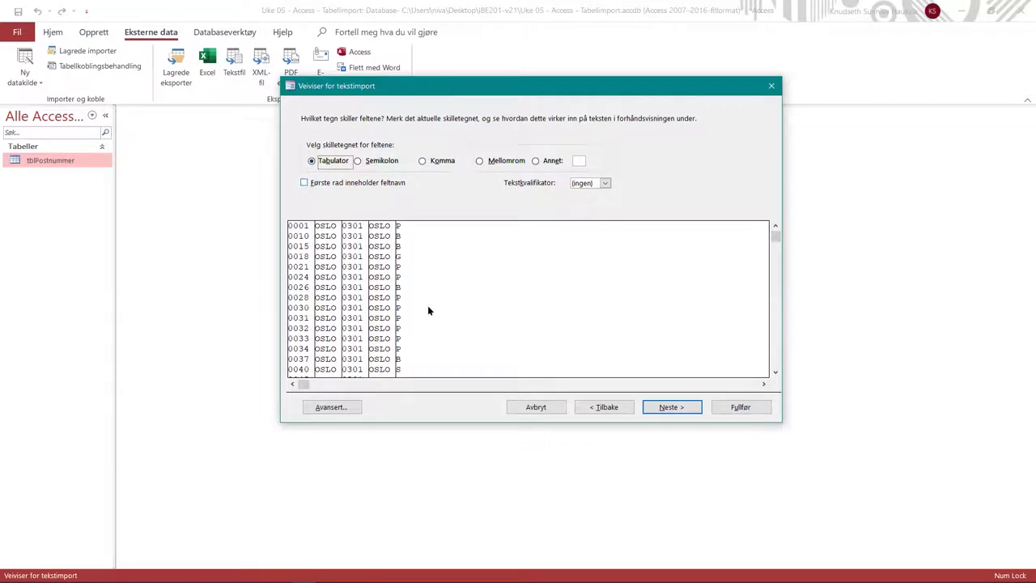
# Check the postcode file in Notepad, close it, and continue to the field options.
pyautogui.click(328, 575)
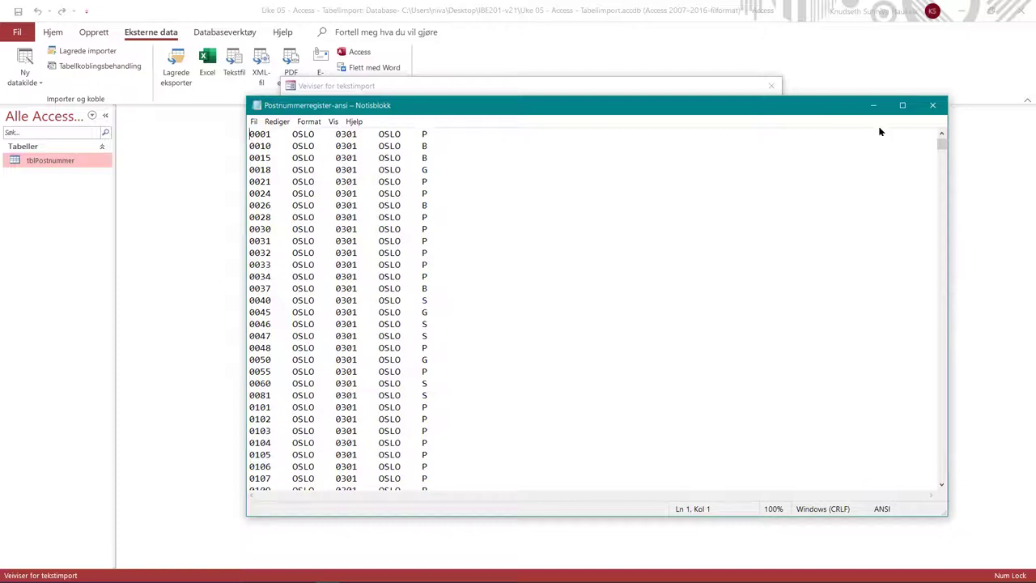
pyautogui.click(932, 106)
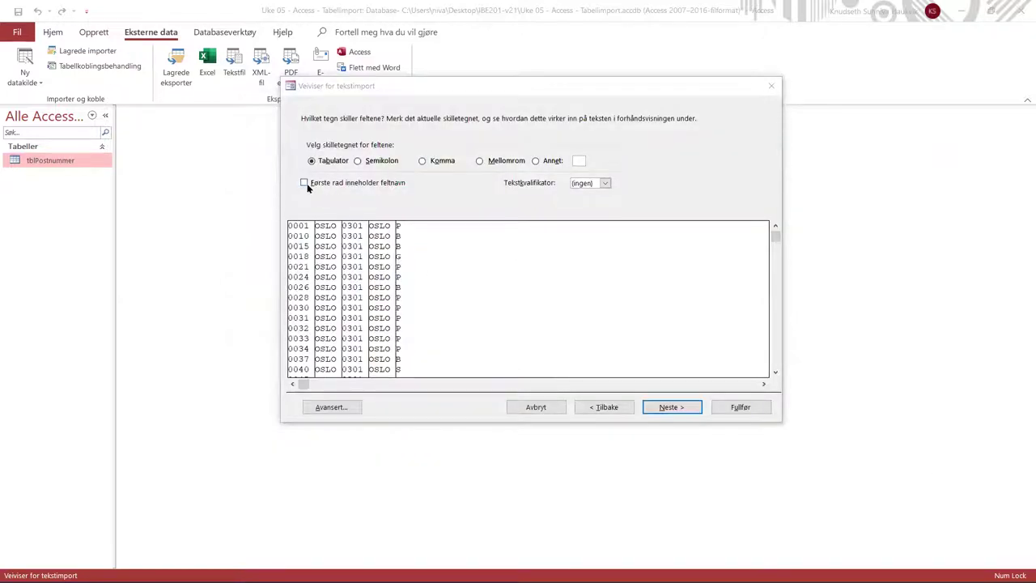
pyautogui.click(677, 407)
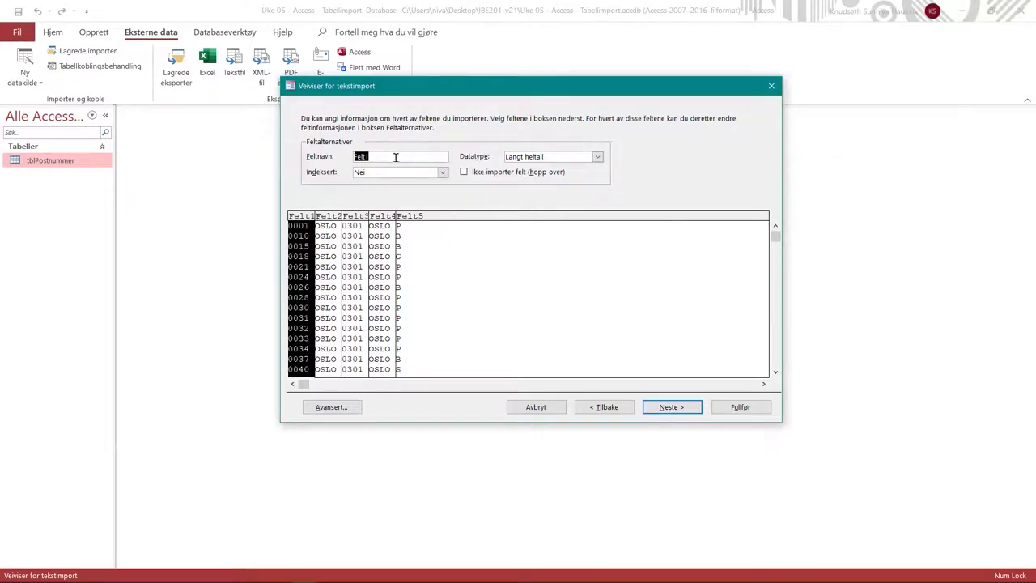
# Name the import columns Postnummer, Poststed, Kommunenummer and Kommune, leaving data types unchanged.
pyautogui.write('Postnummer')
pyautogui.click(329, 217)
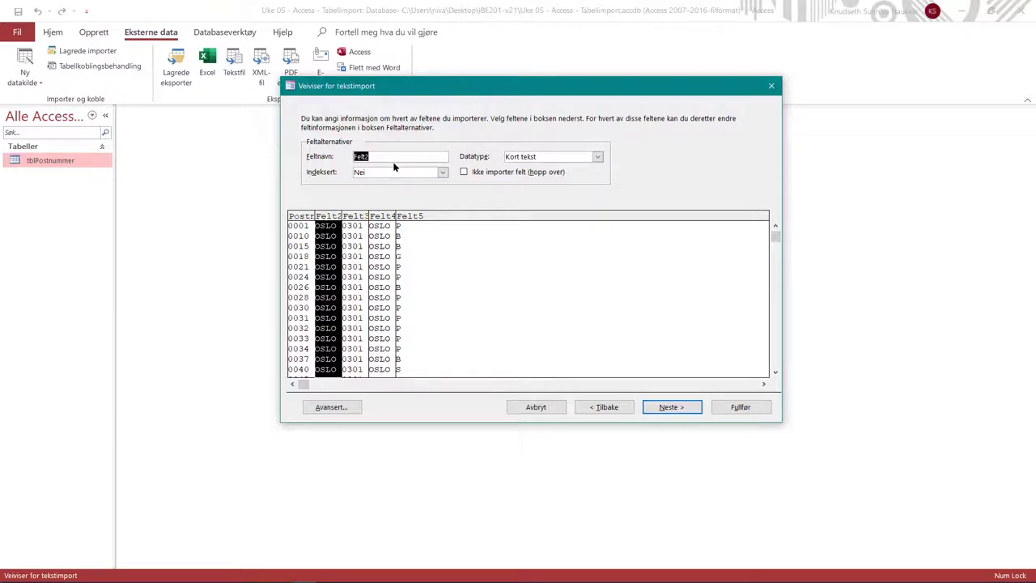
pyautogui.write('Poststed')
pyautogui.click(356, 217)
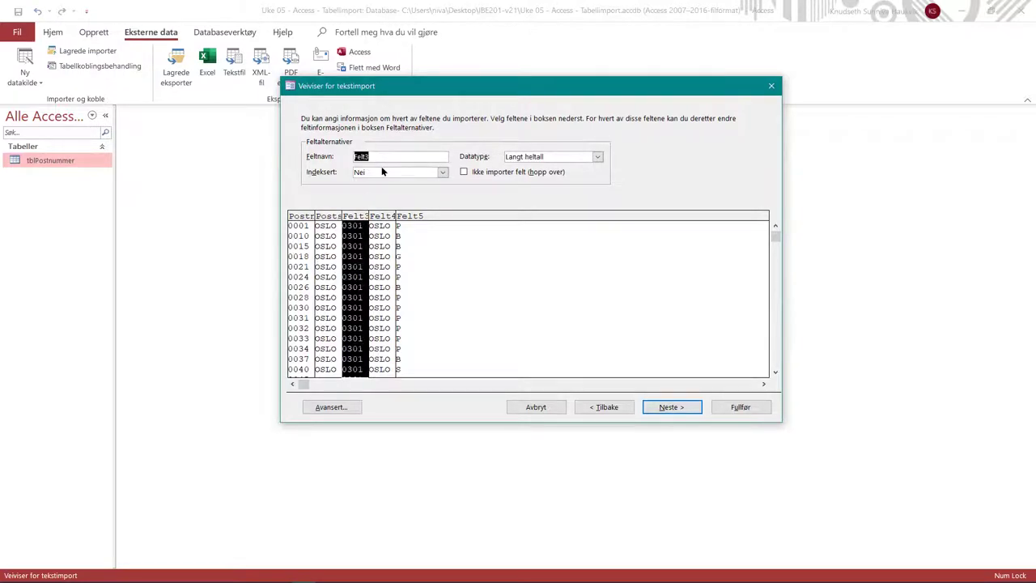
pyautogui.write('Kommu')
pyautogui.write('nenummer')
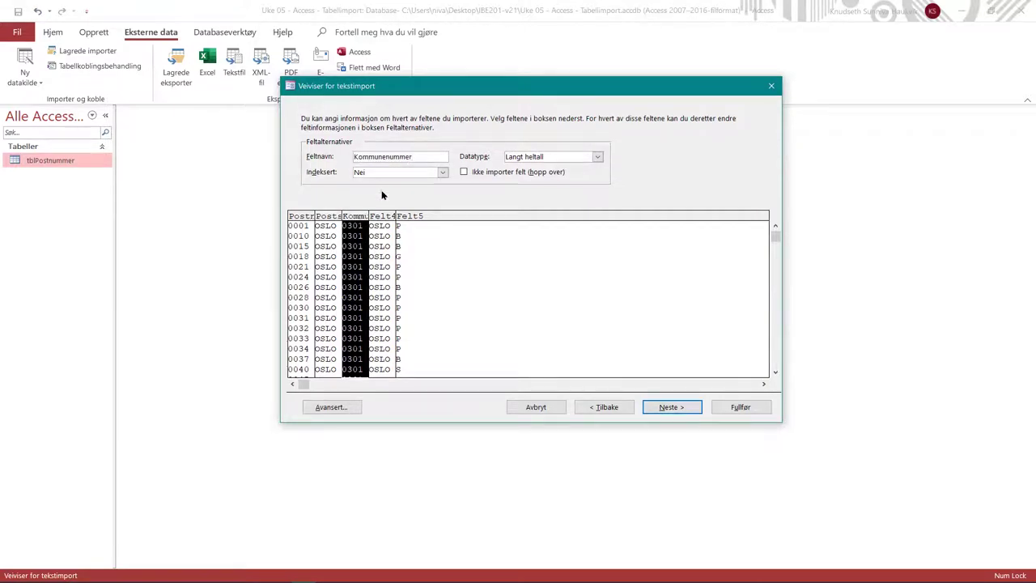
pyautogui.click(382, 216)
pyautogui.click(393, 157)
pyautogui.doubleClick(362, 157)
pyautogui.write('Kommune')
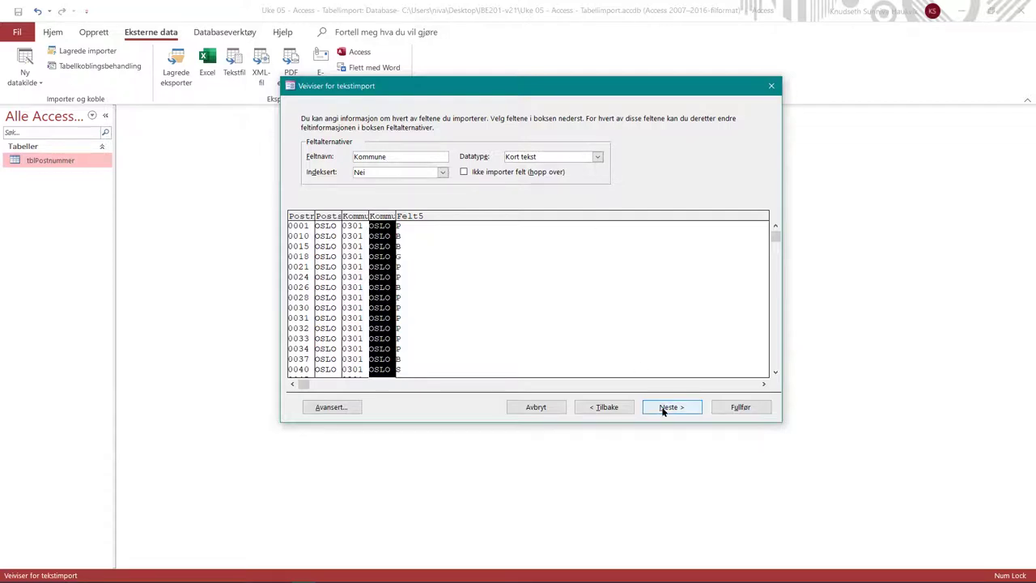
pyautogui.click(662, 407)
# Choose Postnummer as the primary key and begin naming the table tblPostnummer2.
pyautogui.click(395, 165)
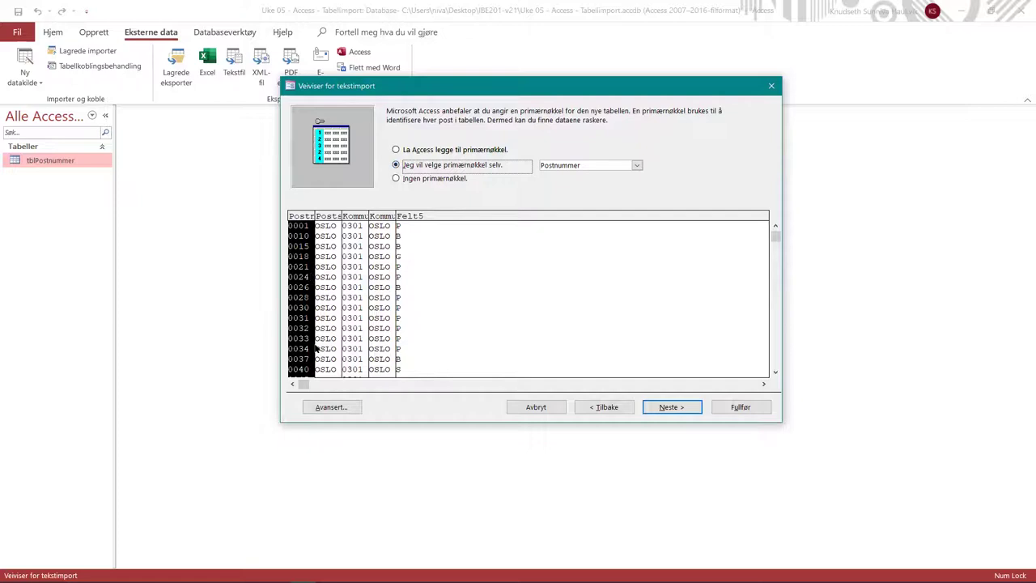
pyautogui.click(673, 407)
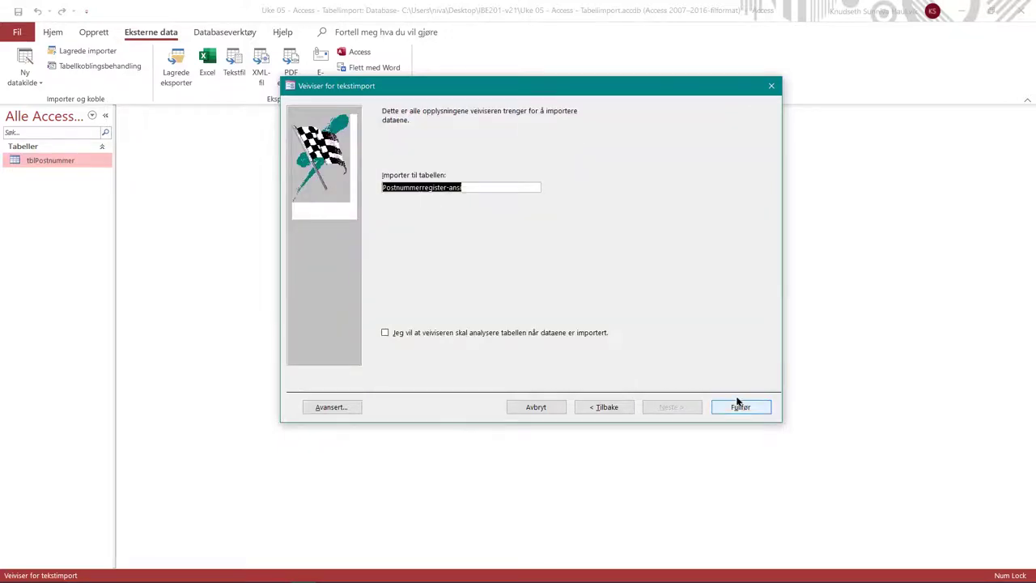
pyautogui.write('tblPost')
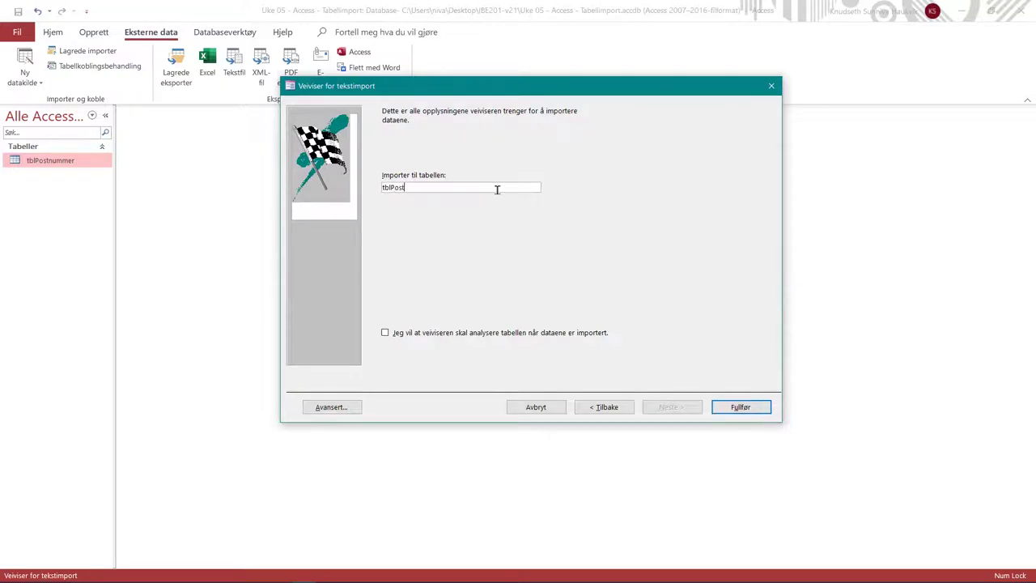
pyautogui.write('nummer2')
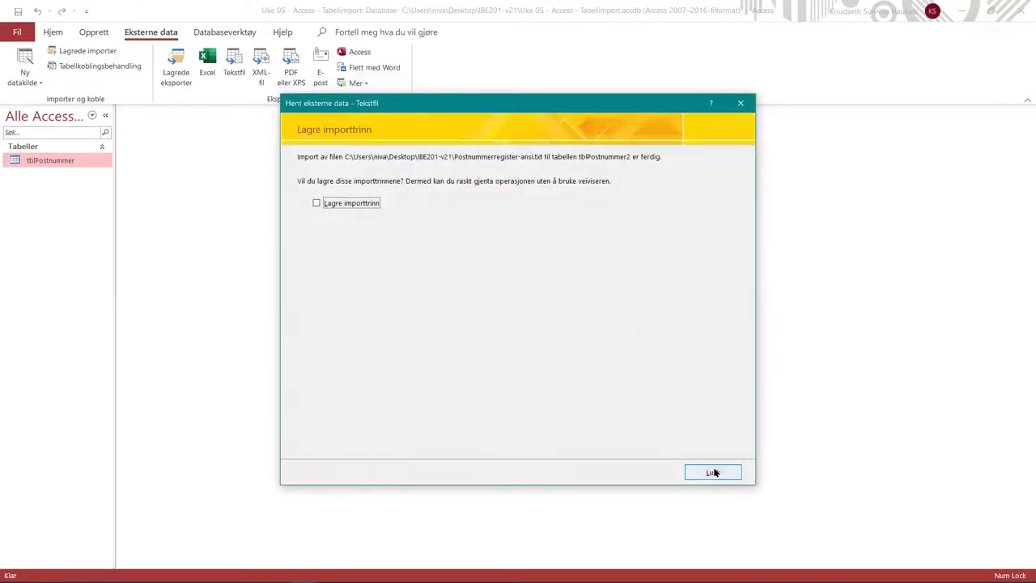
# Finish the import, then open both tblPostnummer2 and tblPostnummer.
pyautogui.click(714, 471)
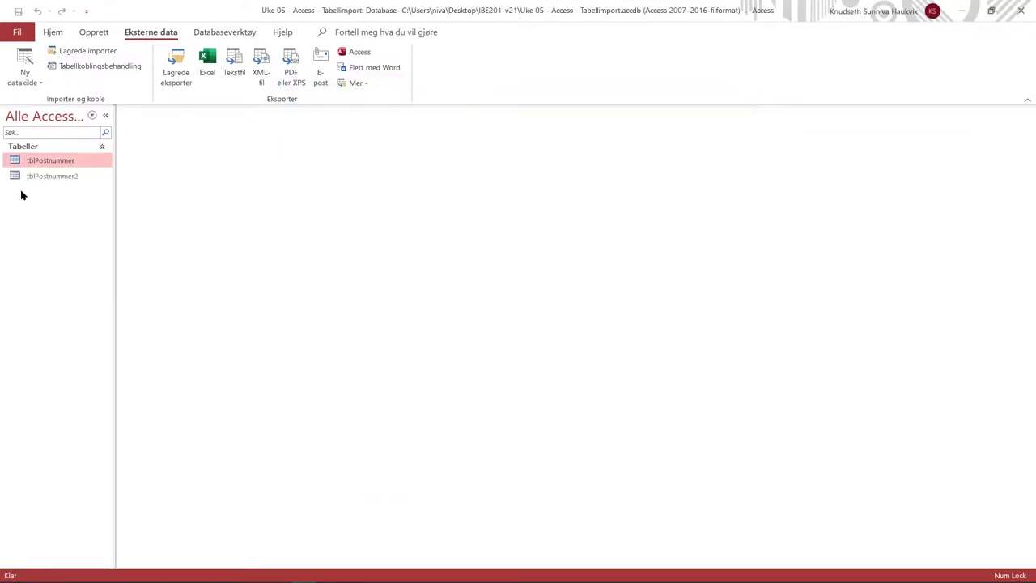
pyautogui.doubleClick(36, 178)
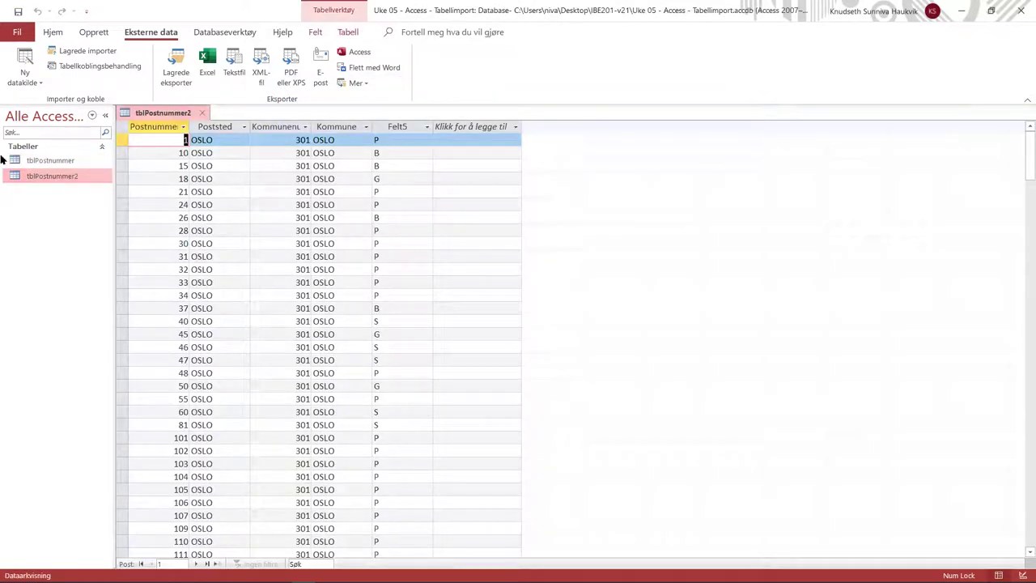
pyautogui.doubleClick(36, 160)
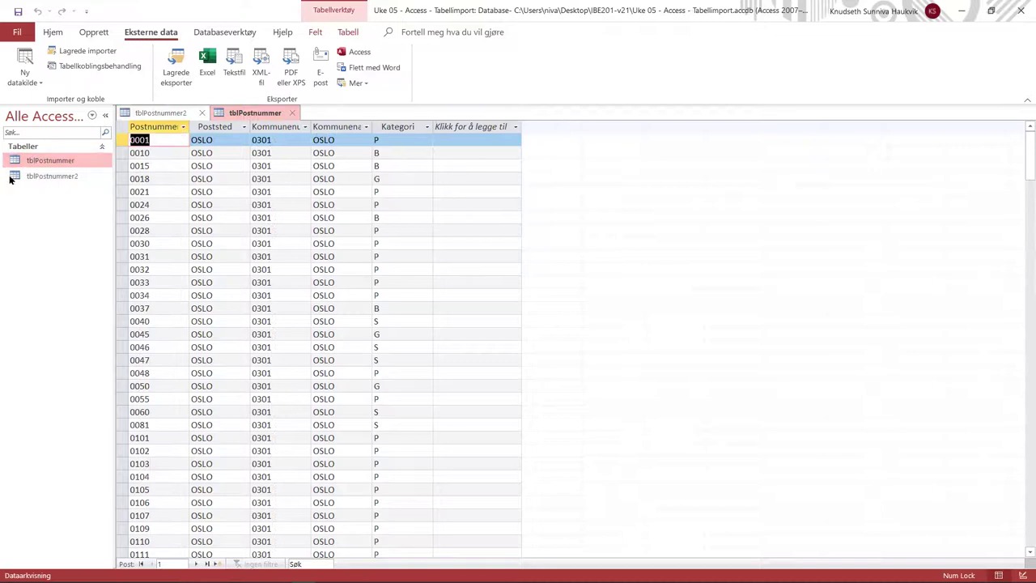
pyautogui.doubleClick(39, 174)
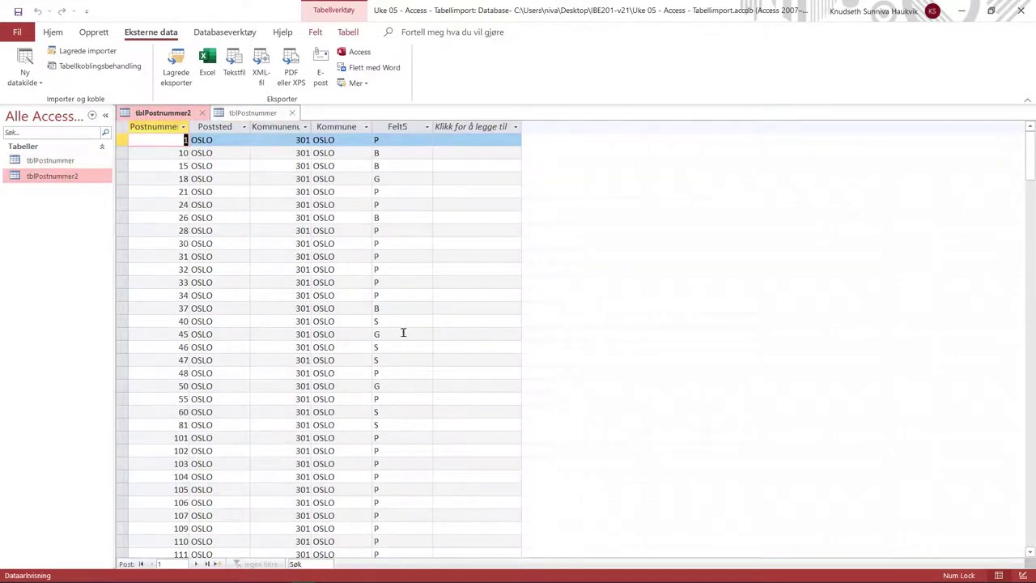
# Compare the postal codes in the tblPostnummer2 and tblPostnummer datasheets.
pyautogui.click(163, 215)
pyautogui.click(161, 142)
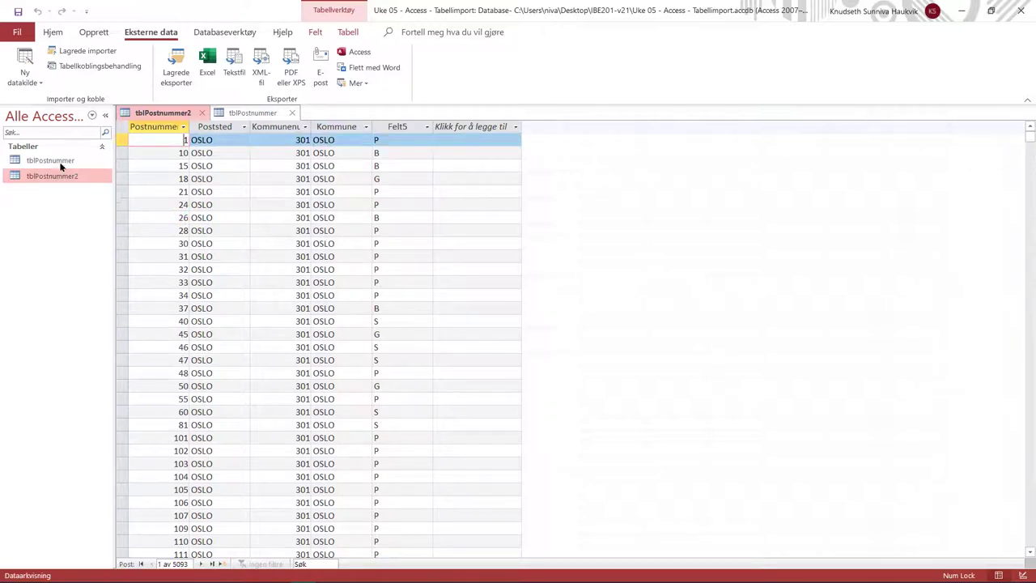
pyautogui.scroll(-6, 159, 213)
pyautogui.scroll(-1, 162, 277)
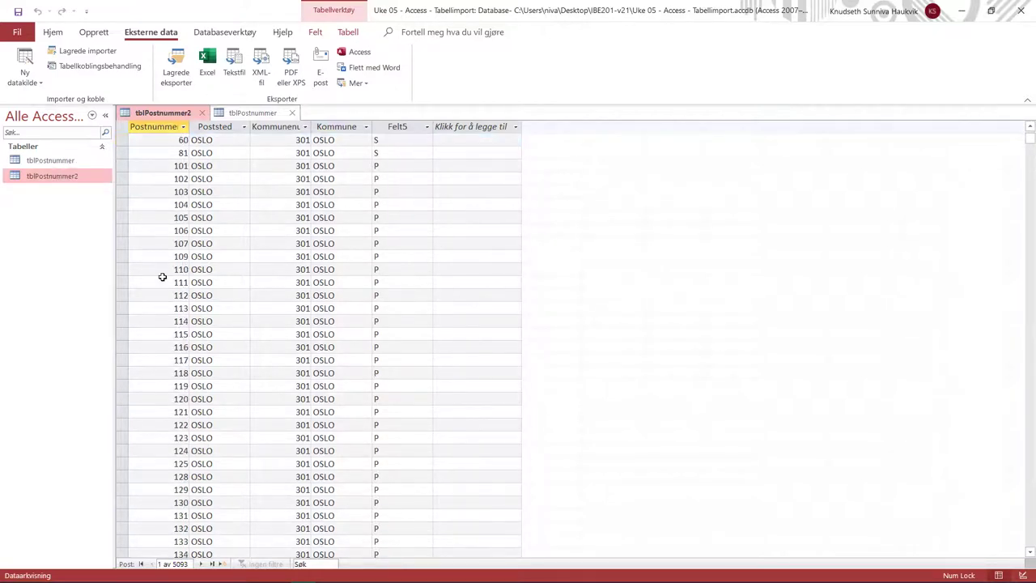
pyautogui.scroll(7, 162, 277)
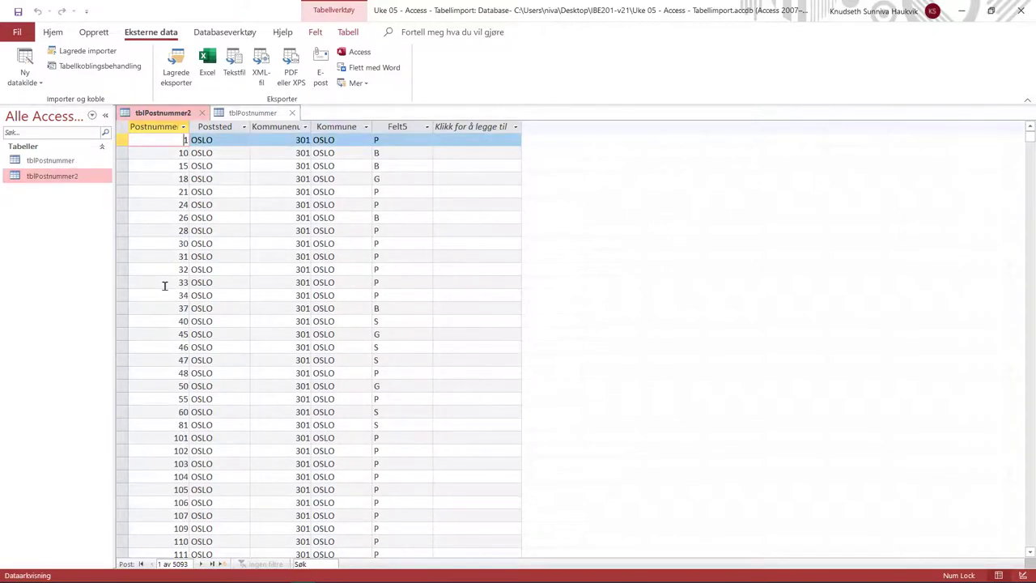
pyautogui.click(42, 161)
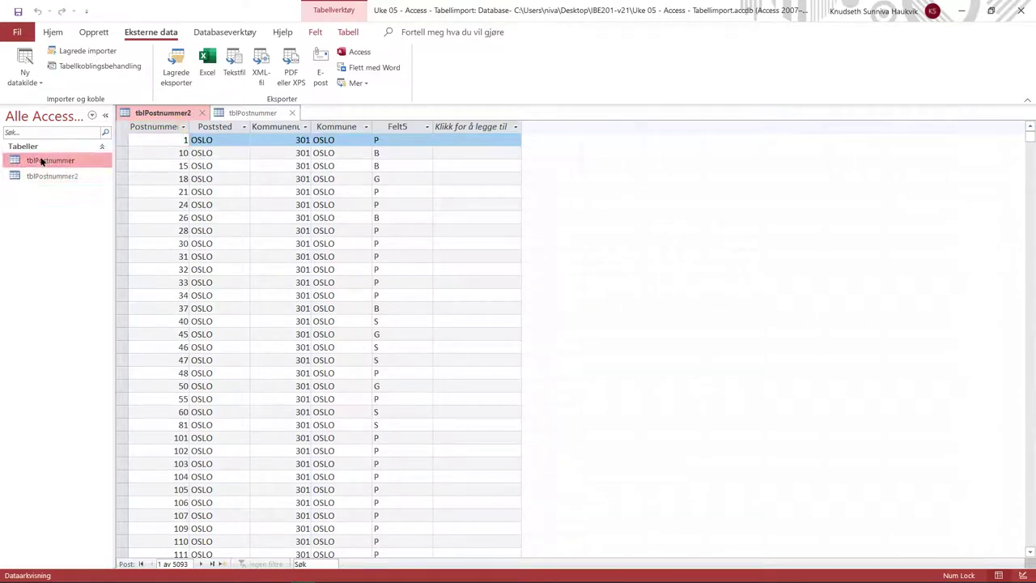
pyautogui.doubleClick(51, 162)
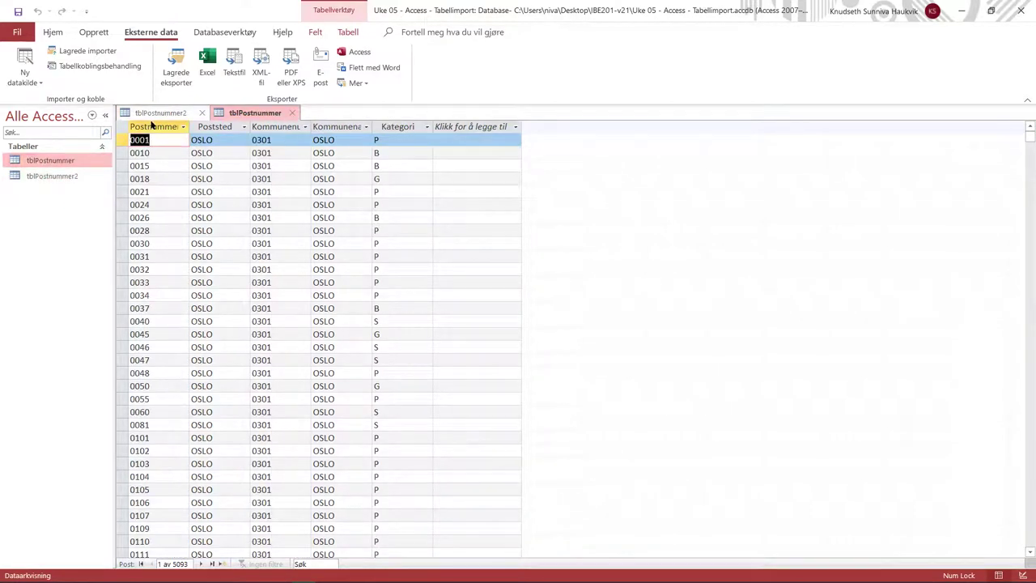
pyautogui.click(154, 114)
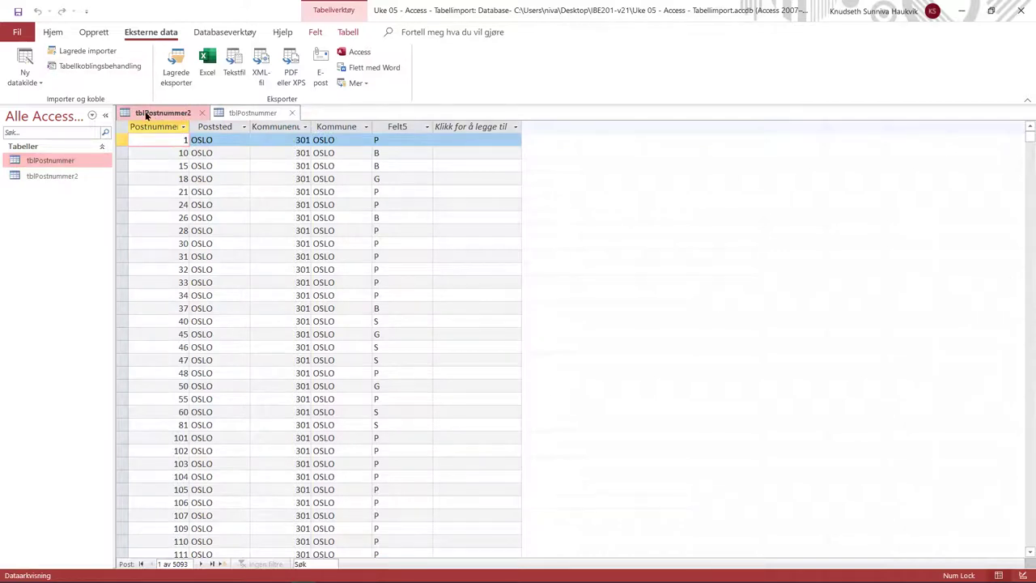
pyautogui.click(232, 114)
pyautogui.click(149, 114)
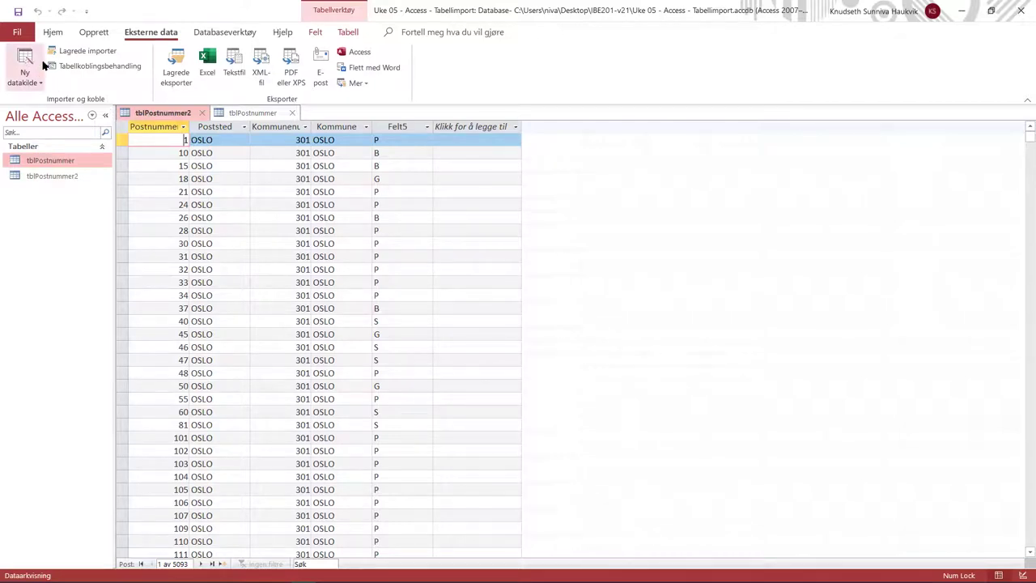
# In Design view, change tblPostnummer2's Postnummer field to Kort tekst and save the table.
pyautogui.click(323, 33)
pyautogui.click(18, 61)
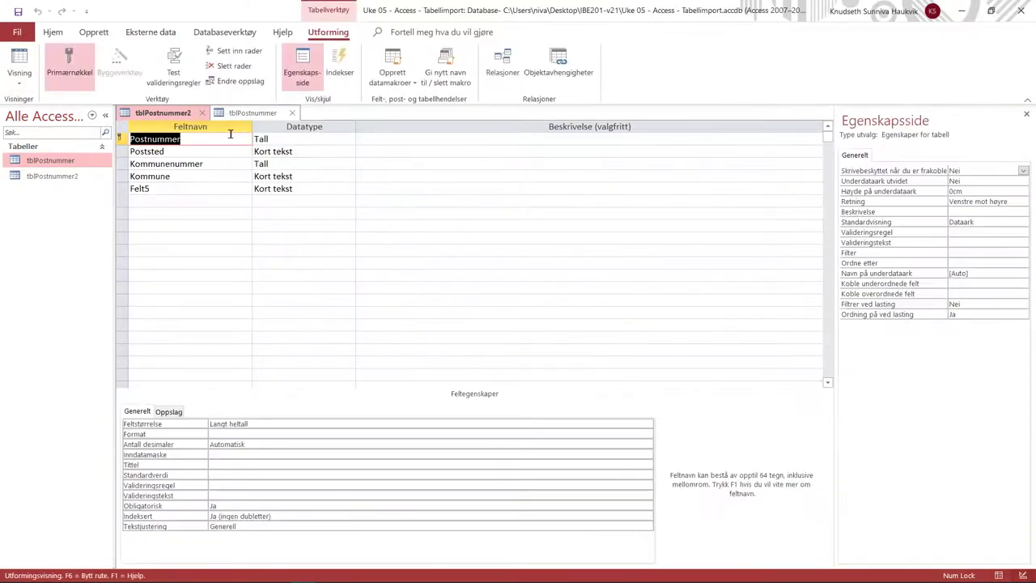
pyautogui.click(283, 138)
pyautogui.click(350, 140)
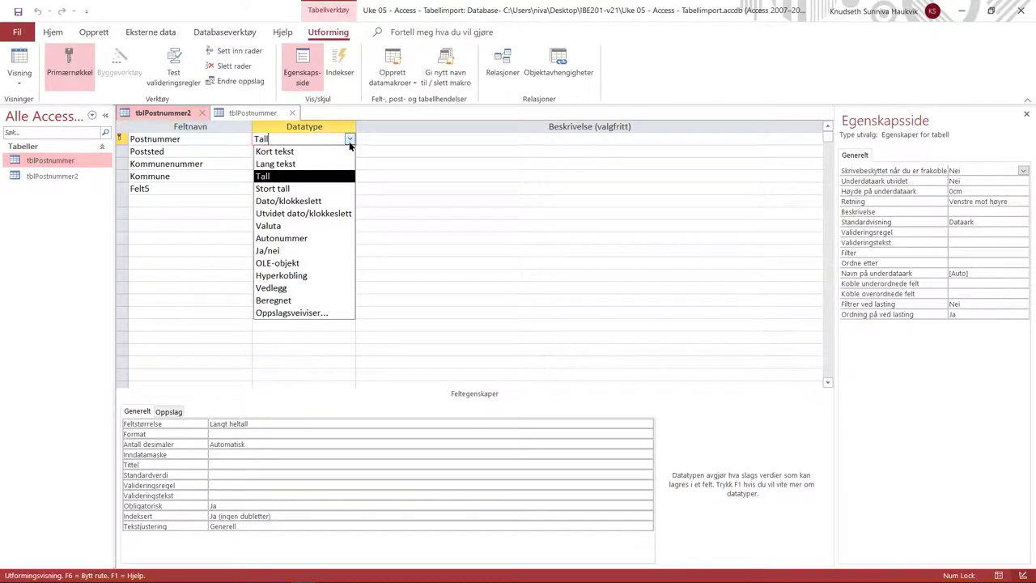
pyautogui.click(344, 151)
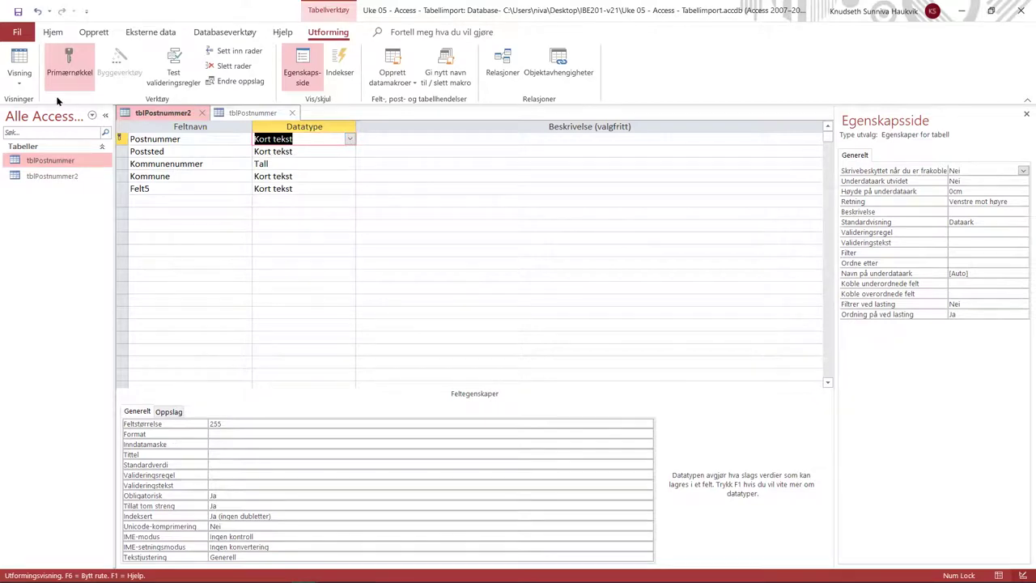
pyautogui.click(19, 55)
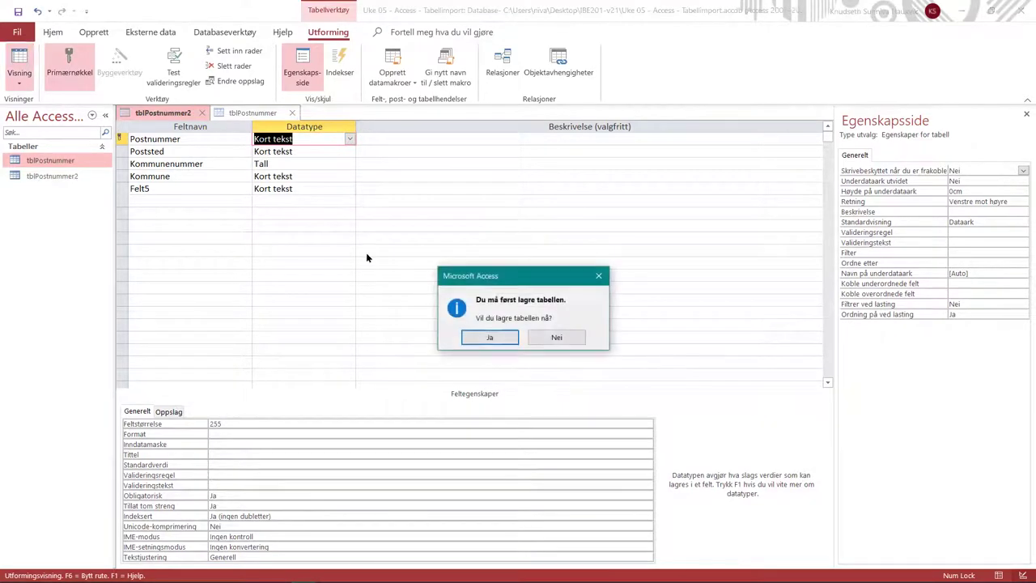
pyautogui.click(481, 336)
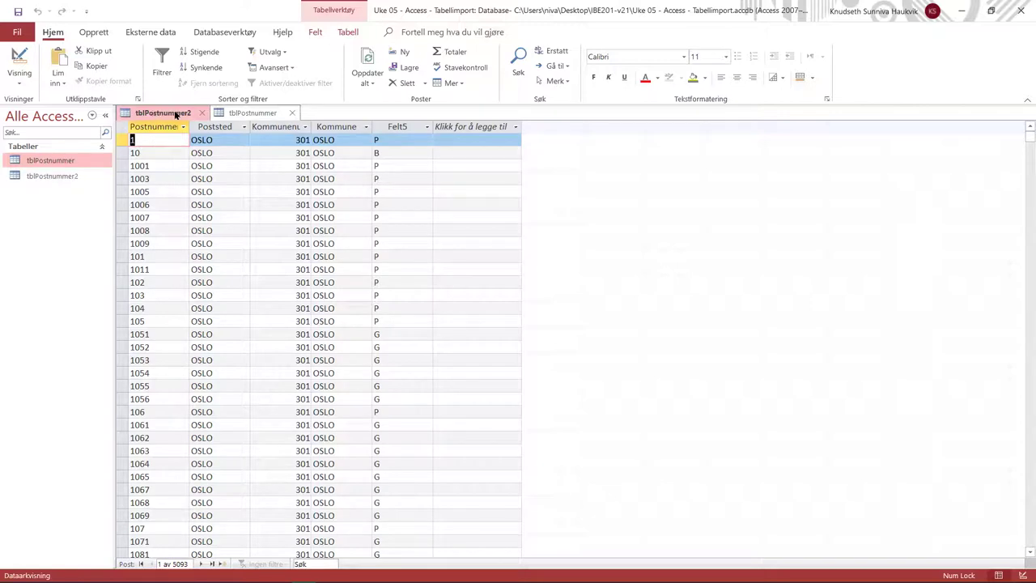
pyautogui.click(222, 114)
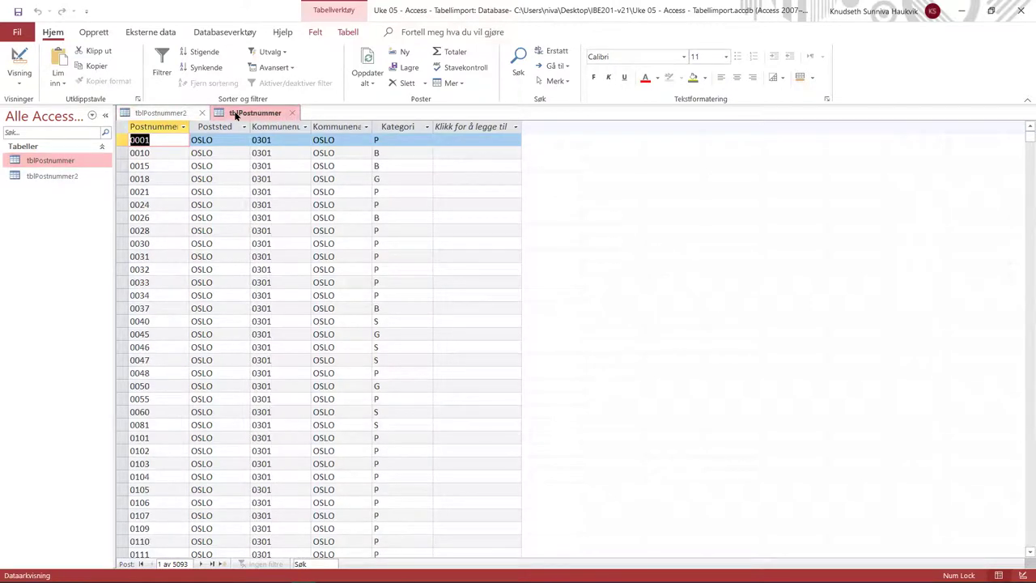
# Close tblPostnummer2 and delete it from the navigation pane, confirming with Ja.
pyautogui.click(185, 113)
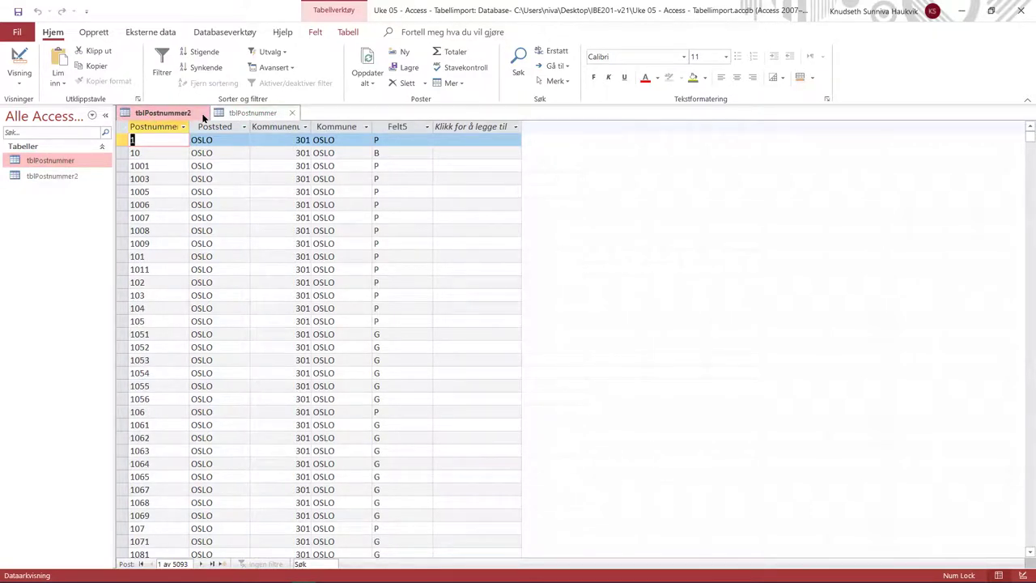
pyautogui.click(203, 114)
pyautogui.click(39, 176)
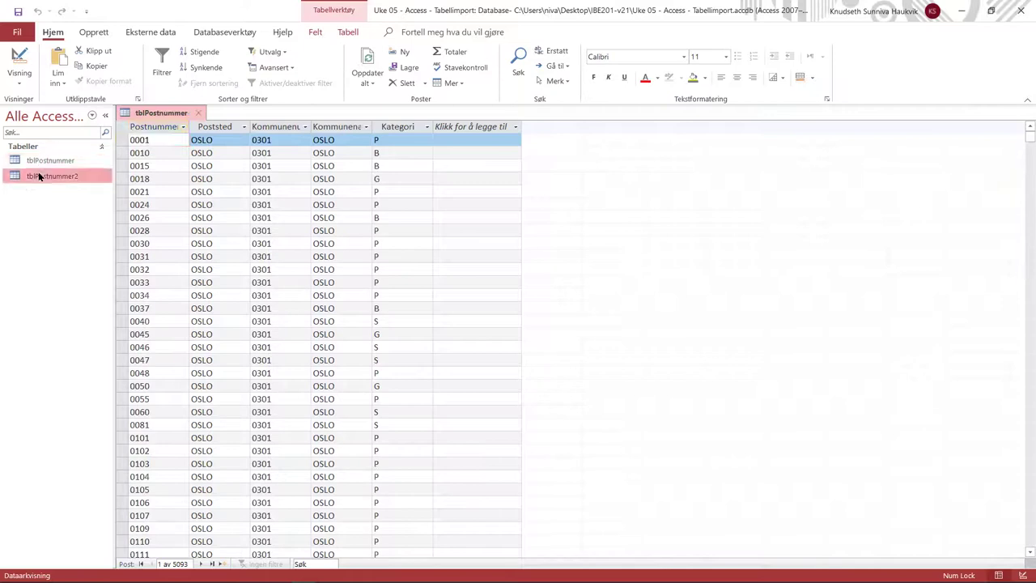
pyautogui.rightClick(39, 175)
pyautogui.click(71, 298)
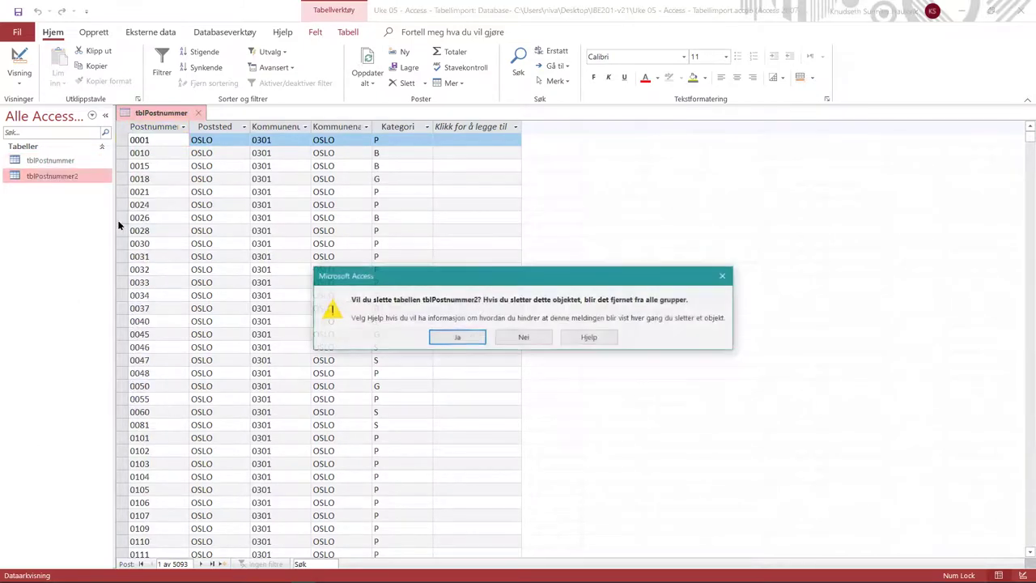
pyautogui.click(457, 338)
pyautogui.click(226, 33)
# Start a text file import using the Postnummerregister-ansi file as the source.
pyautogui.click(151, 32)
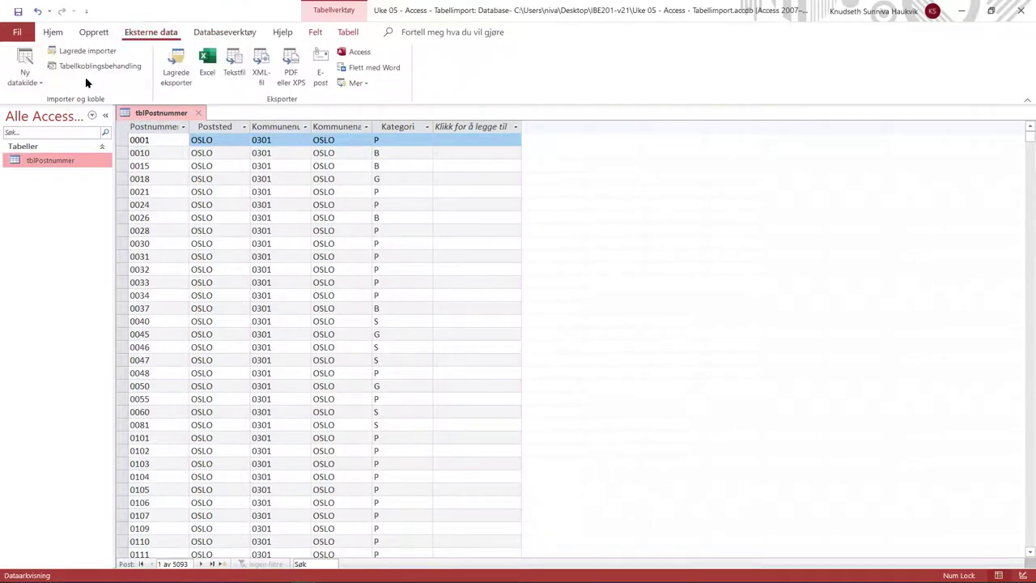
pyautogui.click(11, 87)
pyautogui.moveTo(74, 105)
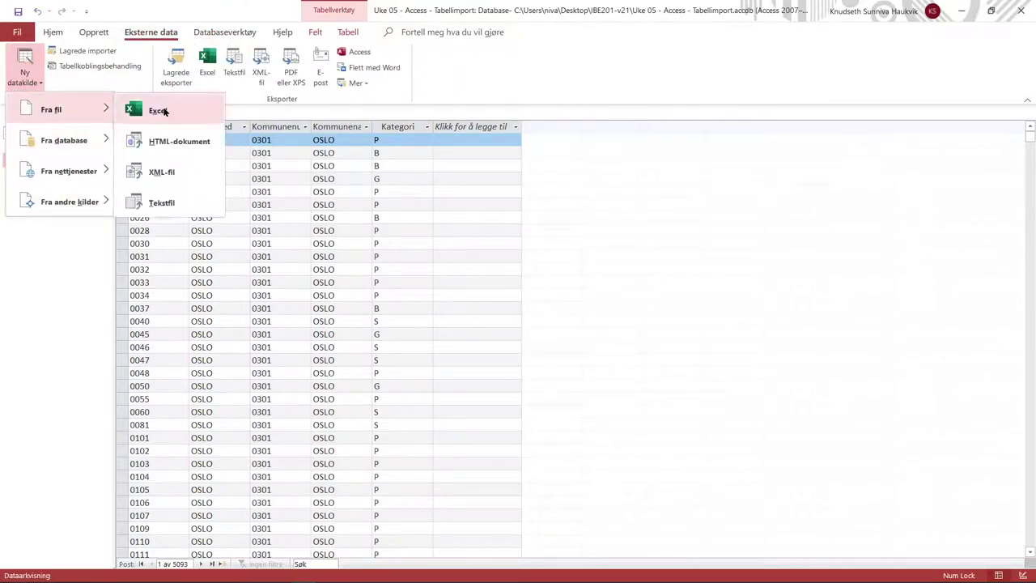
pyautogui.click(161, 203)
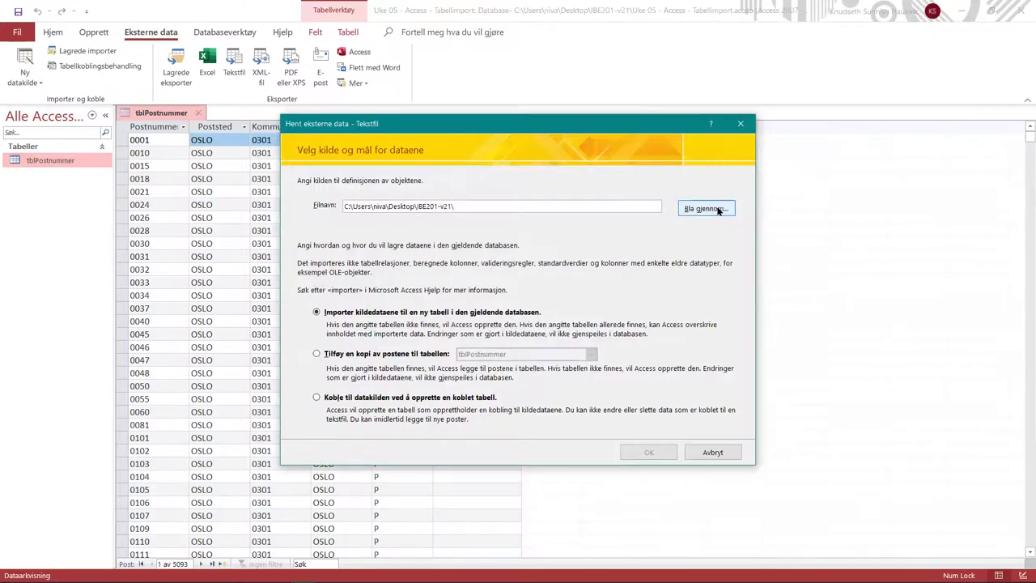
pyautogui.click(716, 208)
pyautogui.click(453, 347)
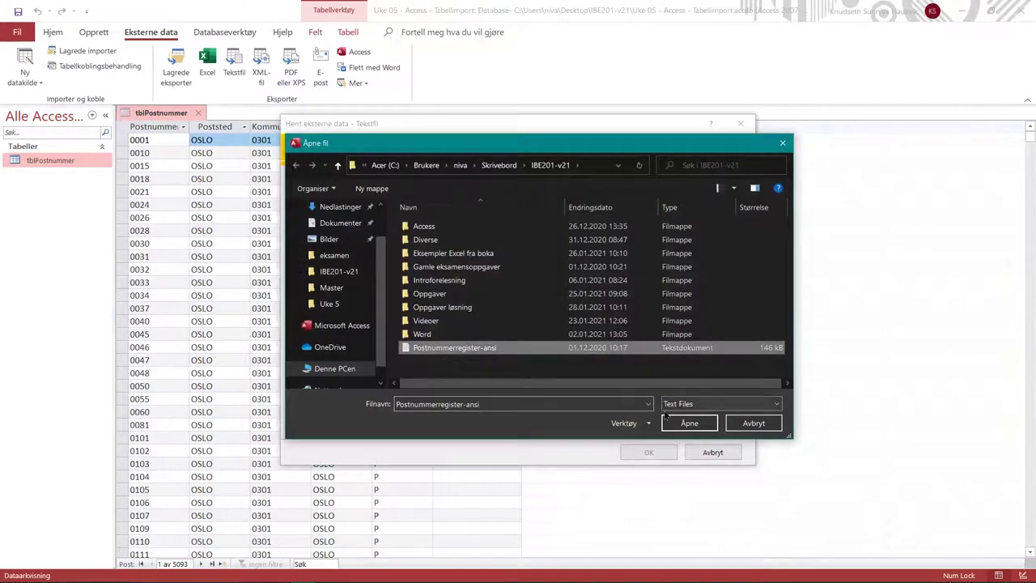
pyautogui.click(687, 358)
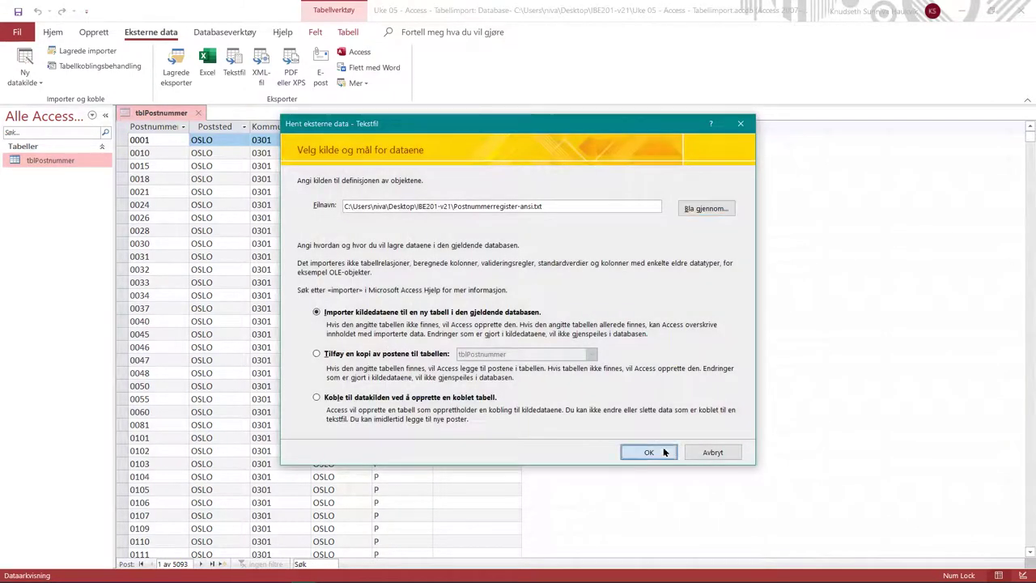
pyautogui.click(662, 450)
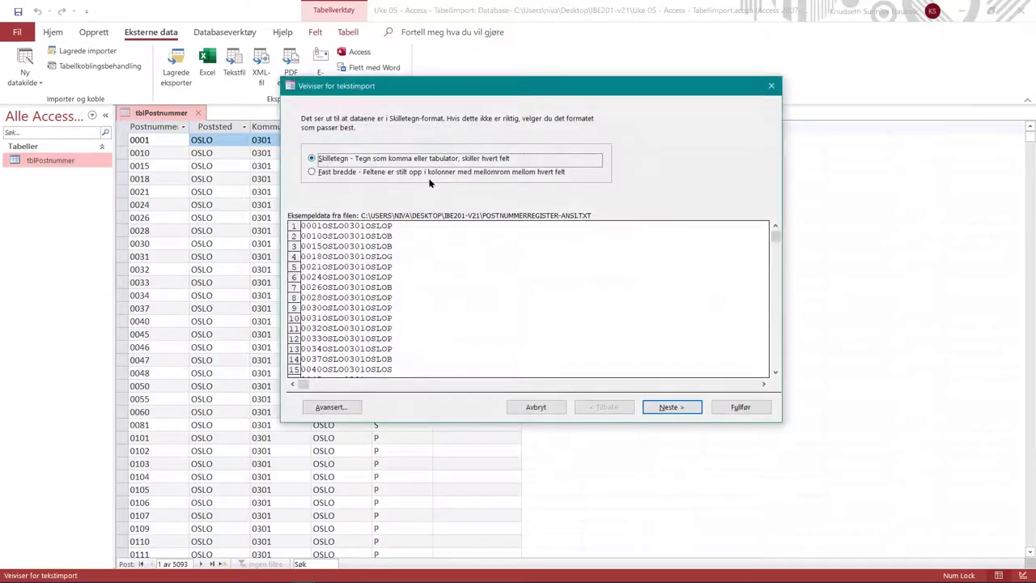
# Accept the default wizard settings, finish the import, and close the summary.
pyautogui.click(665, 409)
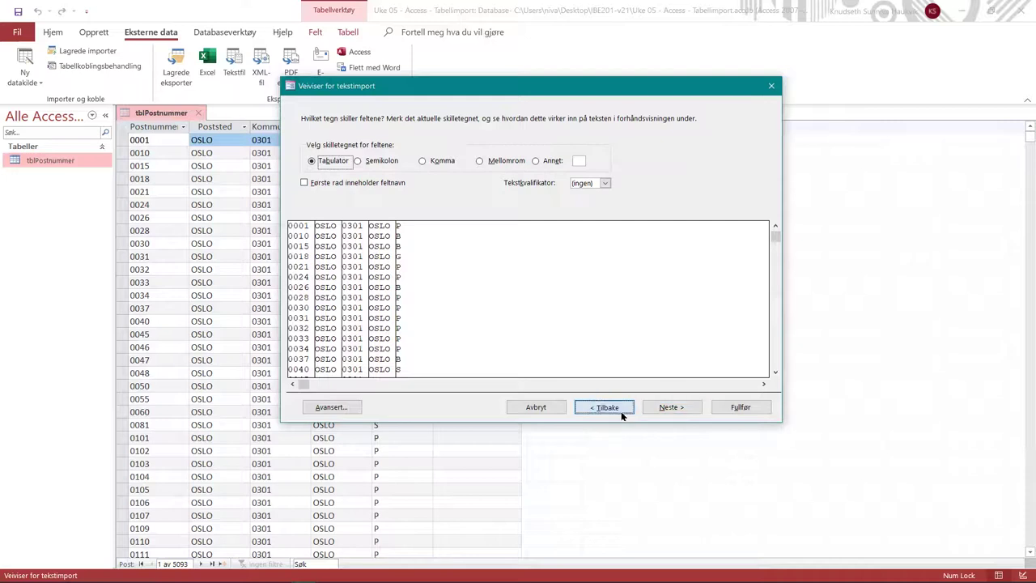
pyautogui.click(621, 411)
pyautogui.click(668, 409)
pyautogui.click(671, 409)
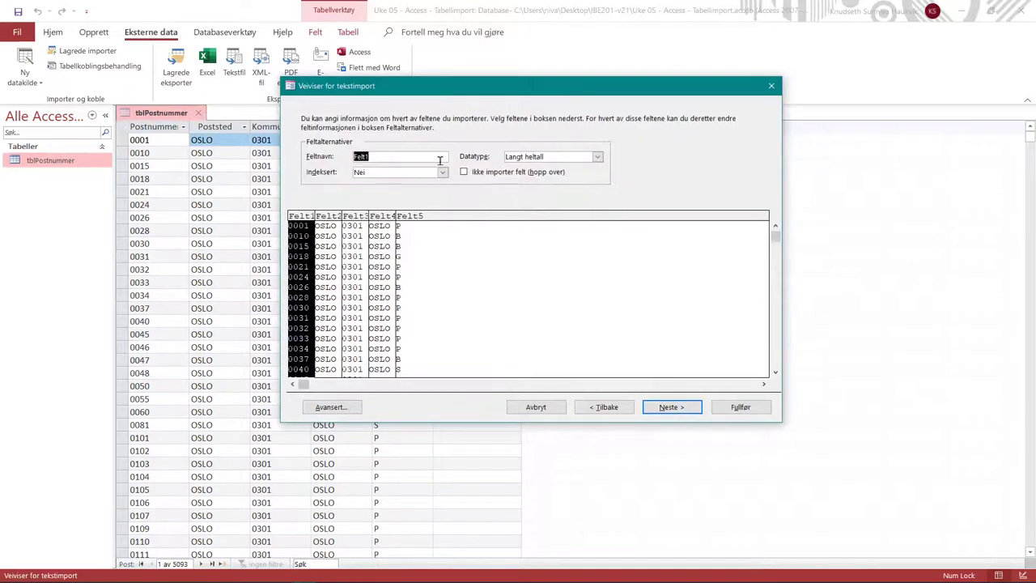
pyautogui.click(733, 407)
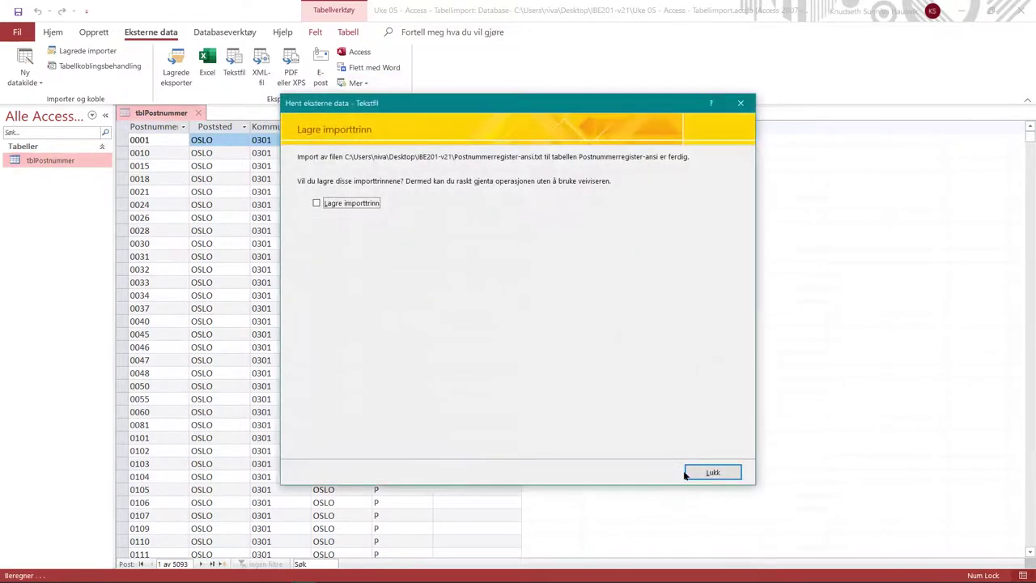
pyautogui.click(712, 473)
# Open the Postnummerregister-ansi table and scroll through its unpadded postal codes.
pyautogui.click(72, 161)
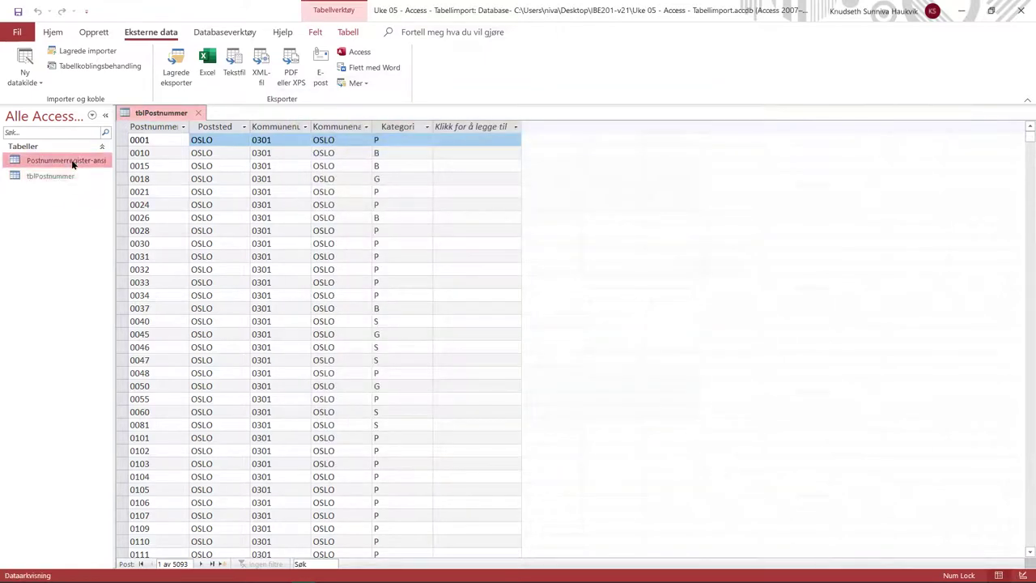
pyautogui.doubleClick(72, 162)
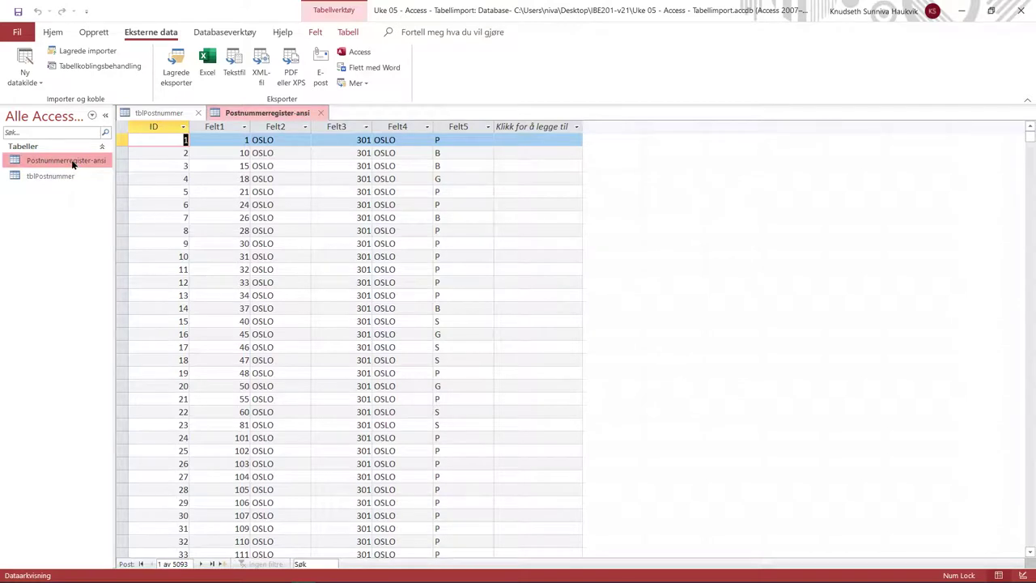
pyautogui.scroll(-7, 267, 262)
pyautogui.scroll(-2, 267, 262)
pyautogui.scroll(9, 267, 261)
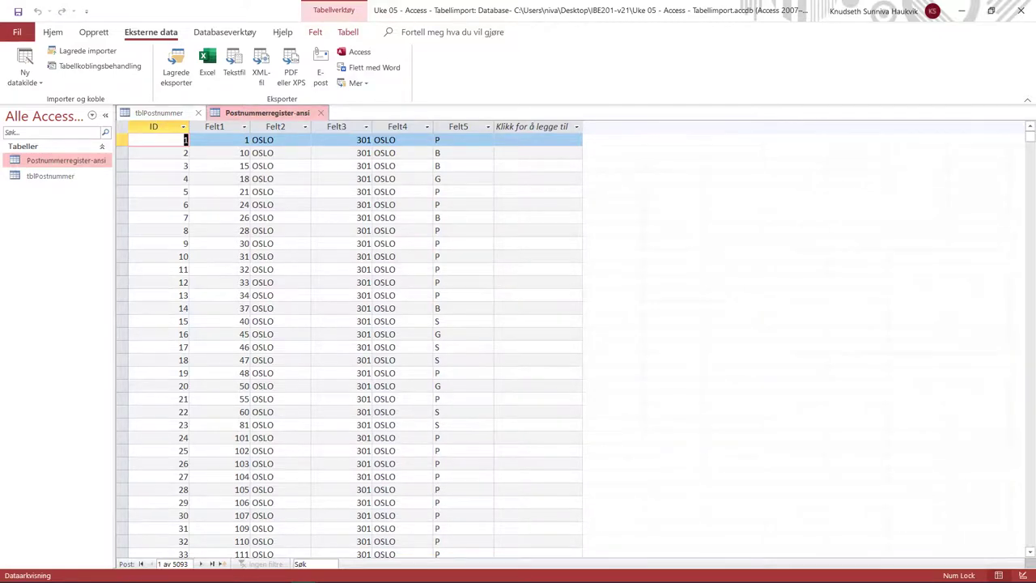
# Close Postnummerregister-ansi and delete the table, confirming with Ja.
pyautogui.hotkey('ctrl', 'w')
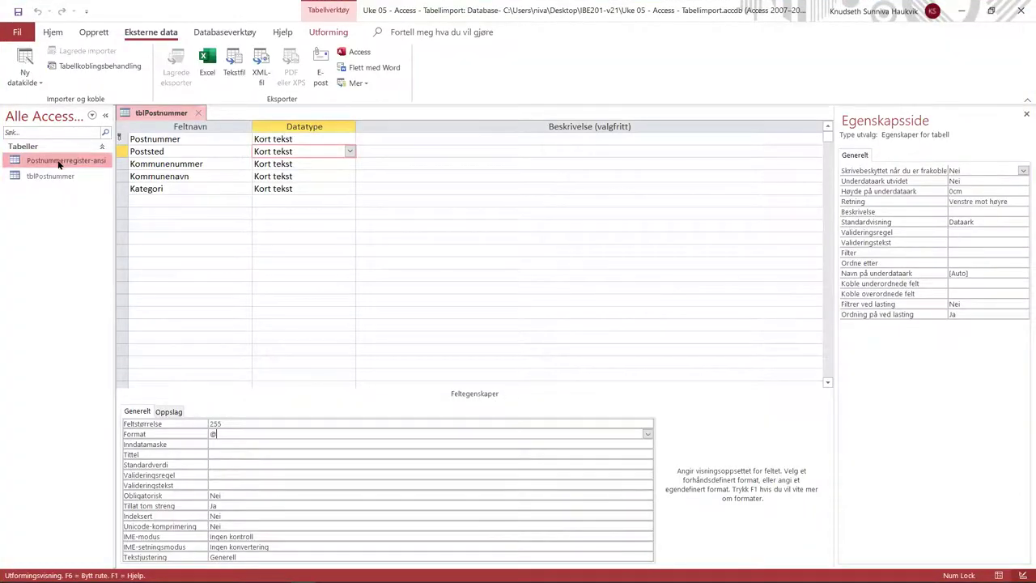
pyautogui.rightClick(57, 160)
pyautogui.click(97, 281)
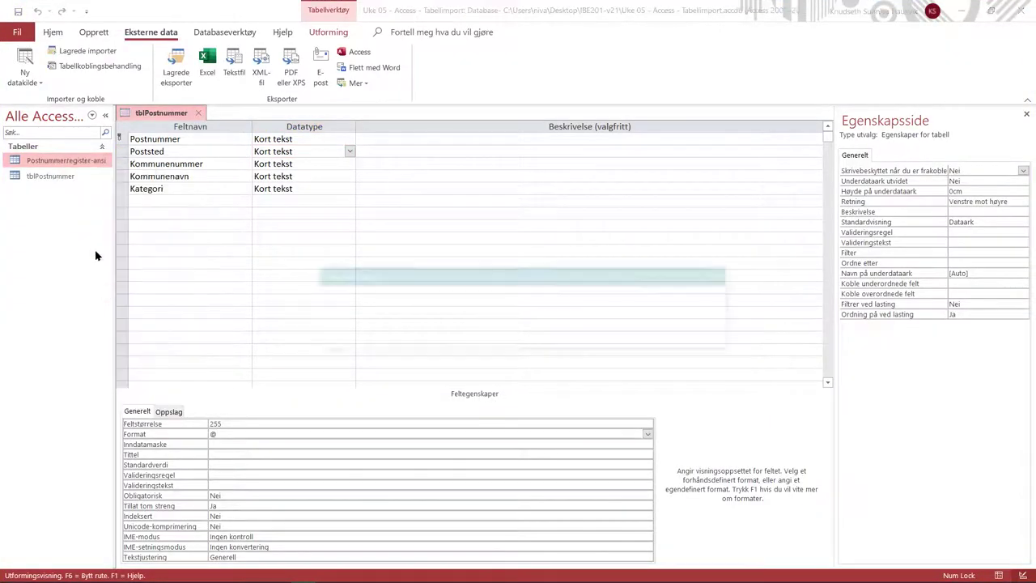
pyautogui.click(457, 338)
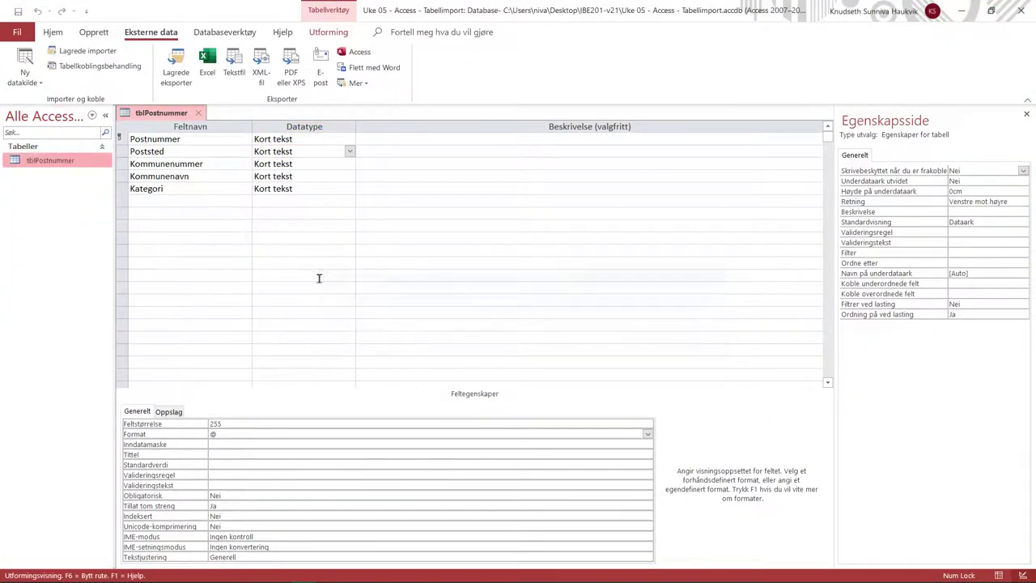
# Start a text import of Postnummerregister-ansi and advance to the field options.
pyautogui.click(31, 75)
pyautogui.moveTo(67, 110)
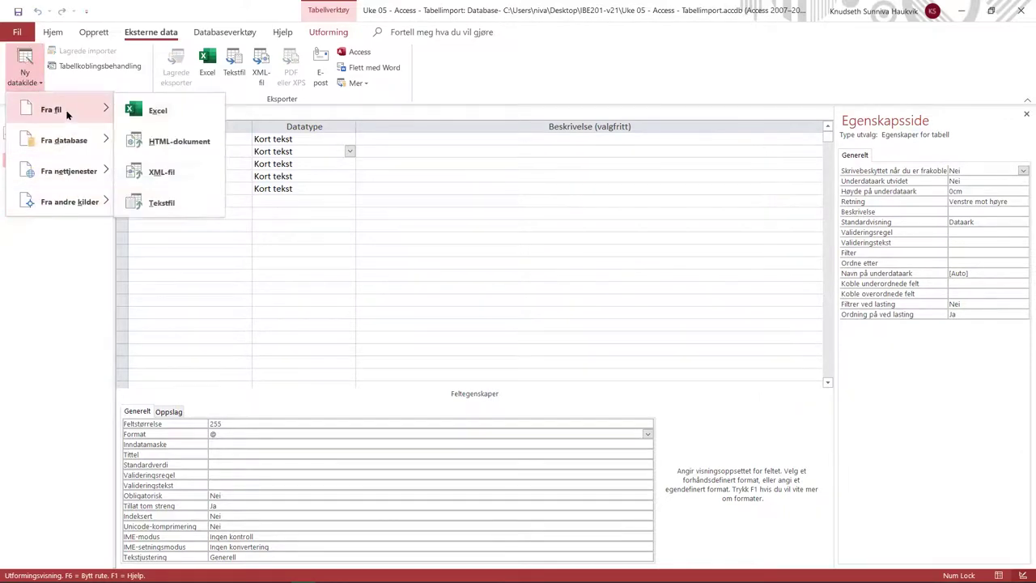
pyautogui.click(186, 212)
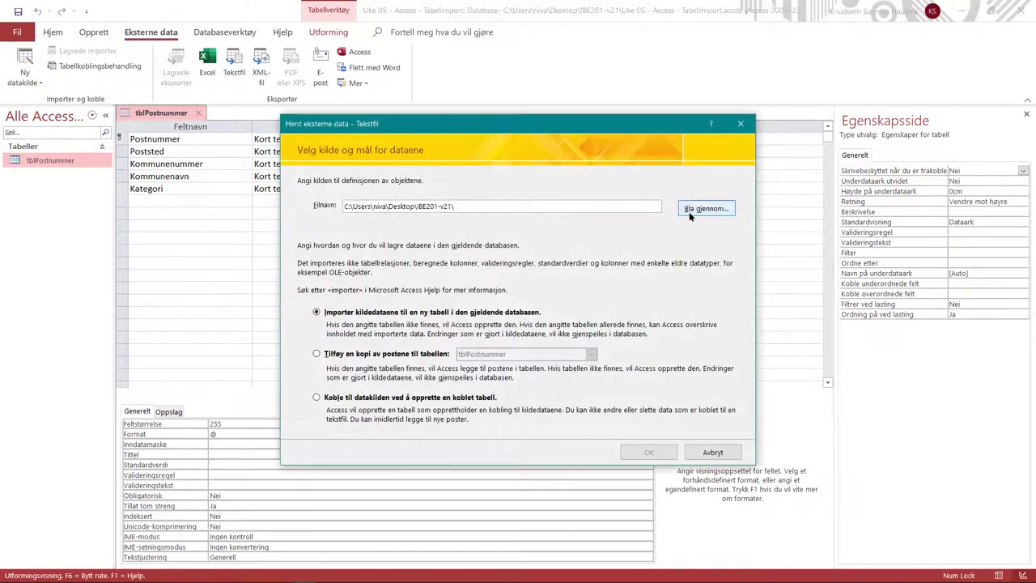
pyautogui.doubleClick(461, 343)
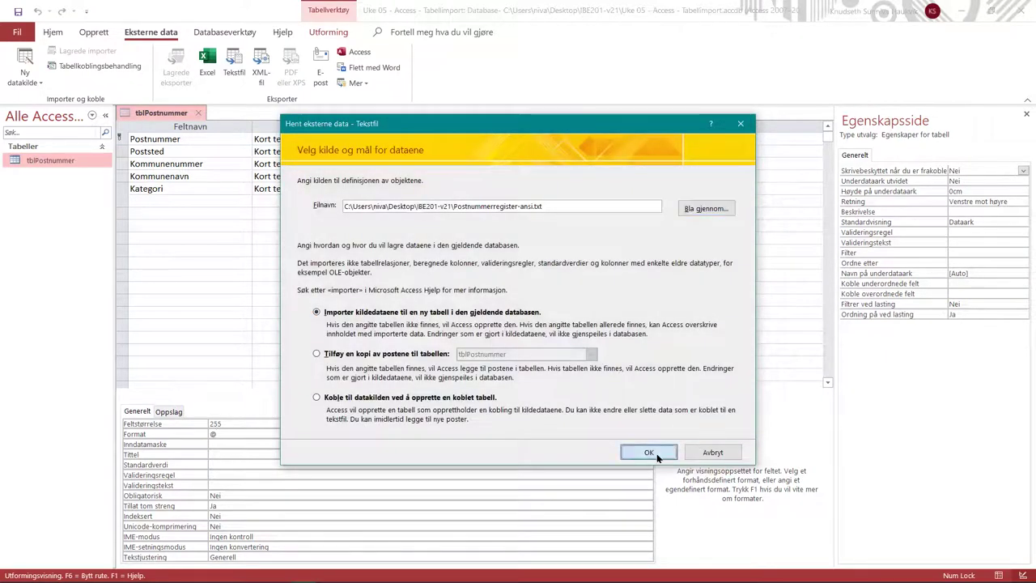
pyautogui.click(650, 451)
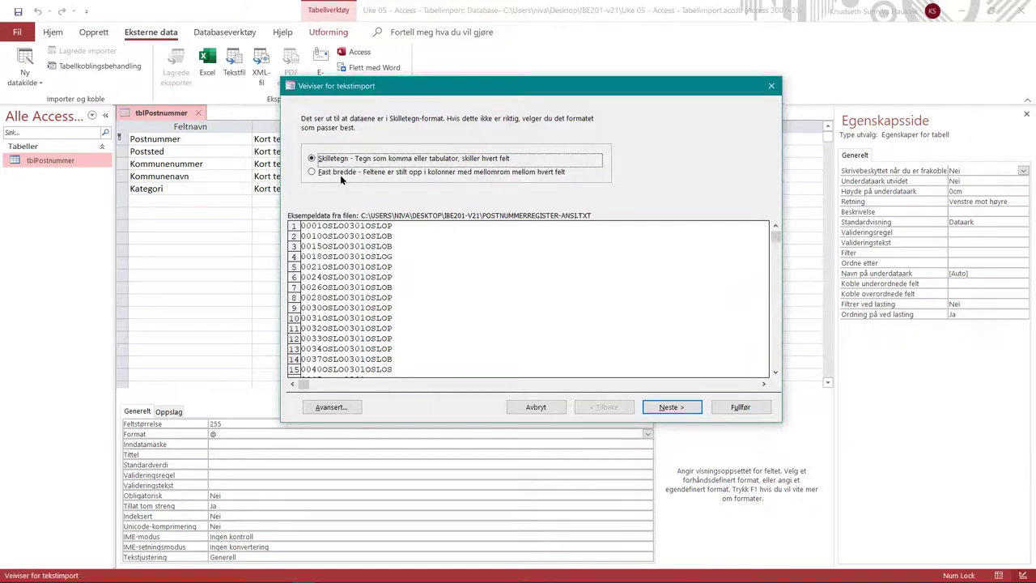
pyautogui.click(671, 407)
pyautogui.click(670, 406)
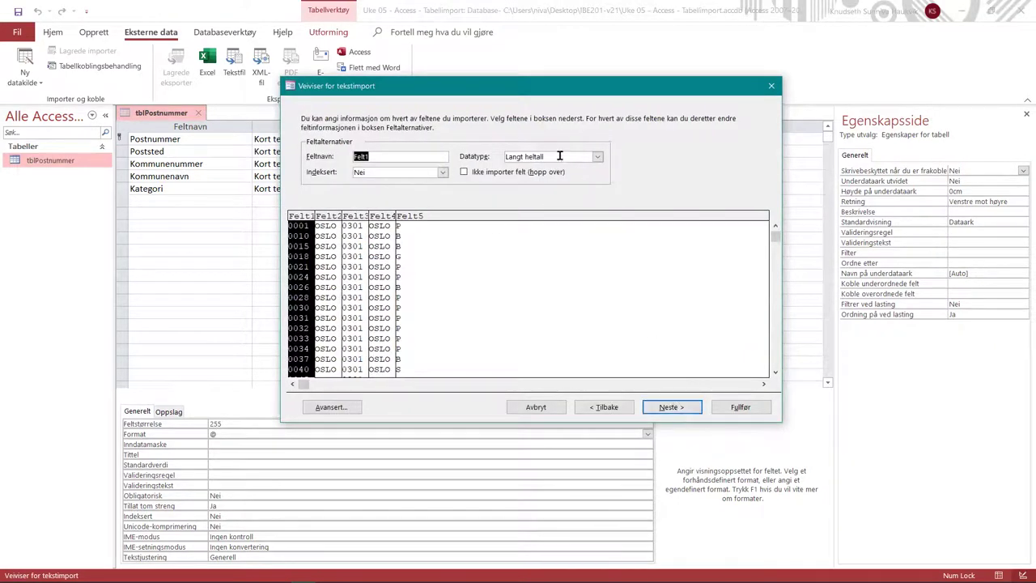
# Set the data type of Felt1 and Felt3 to Kort tekst.
pyautogui.click(559, 156)
pyautogui.click(598, 157)
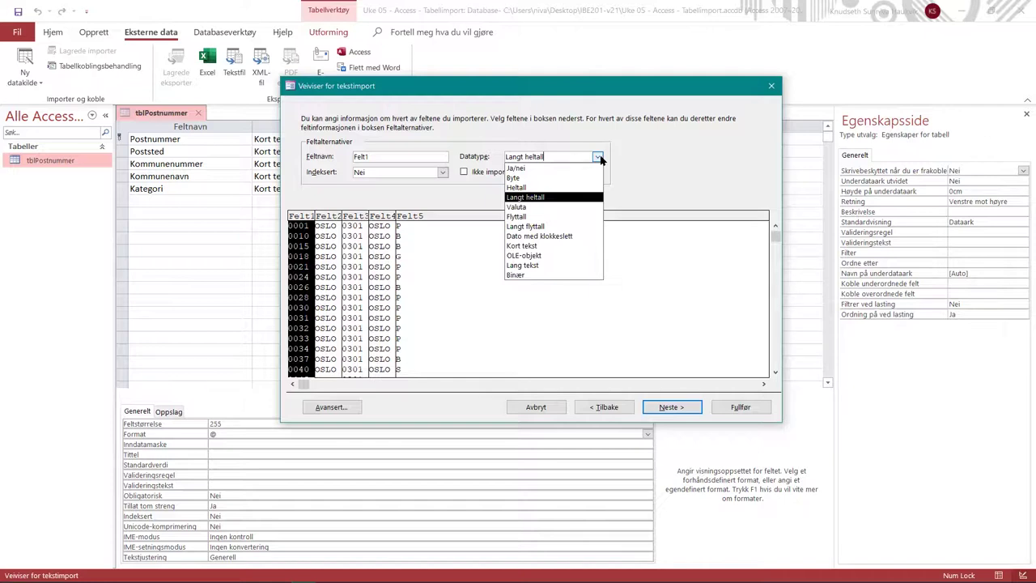
pyautogui.click(534, 246)
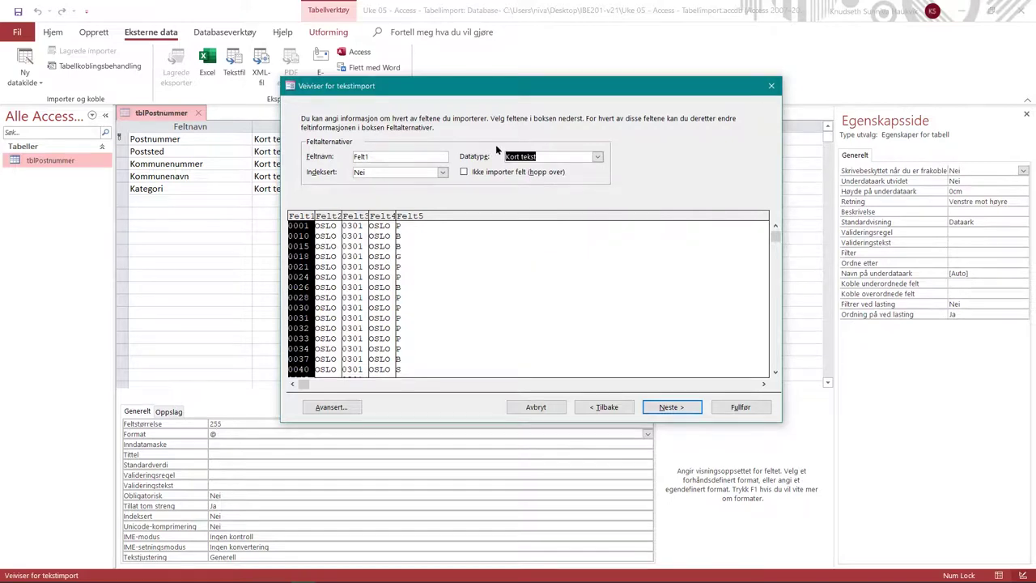
pyautogui.click(667, 407)
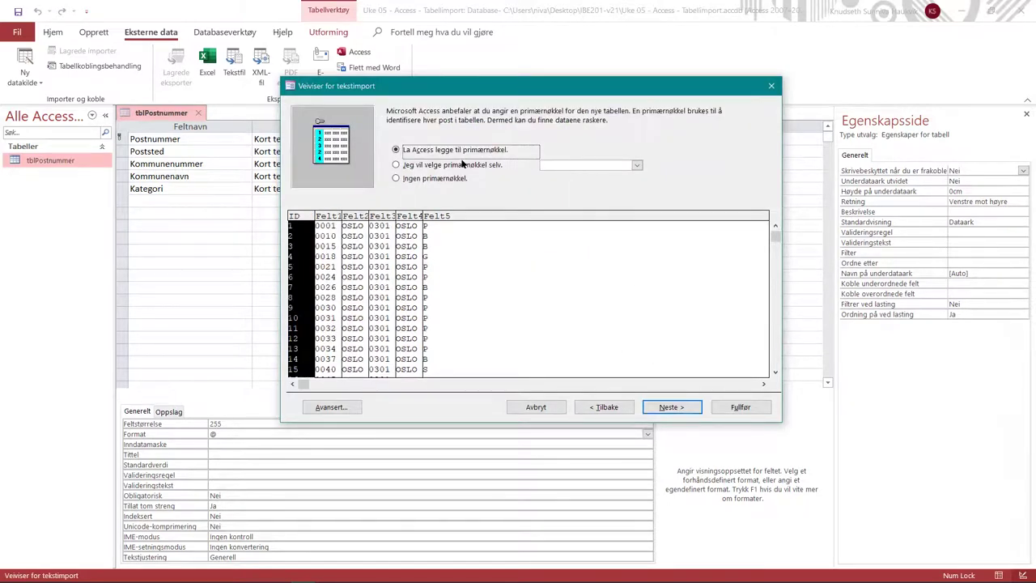
pyautogui.click(606, 407)
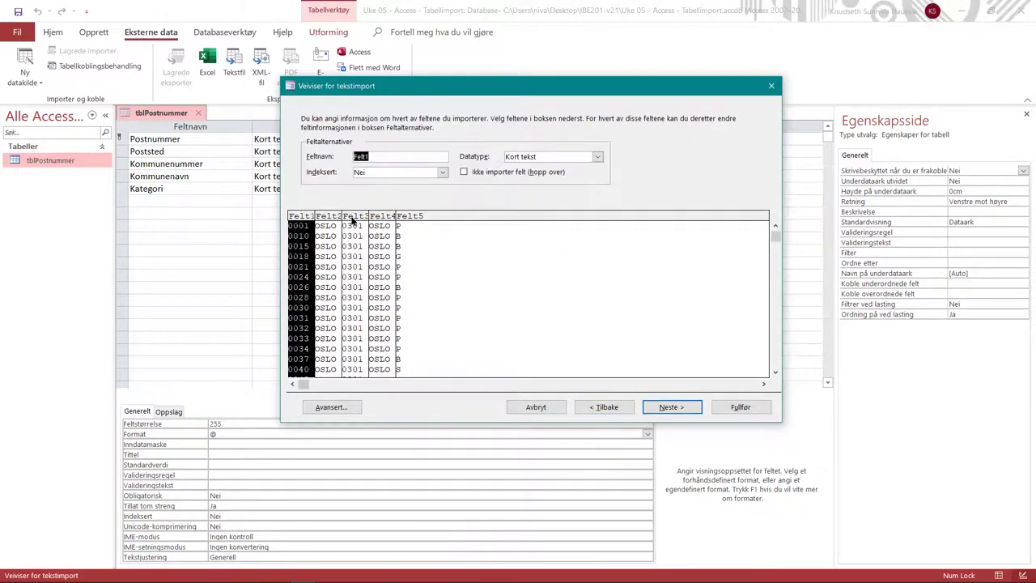
pyautogui.click(353, 218)
pyautogui.click(597, 156)
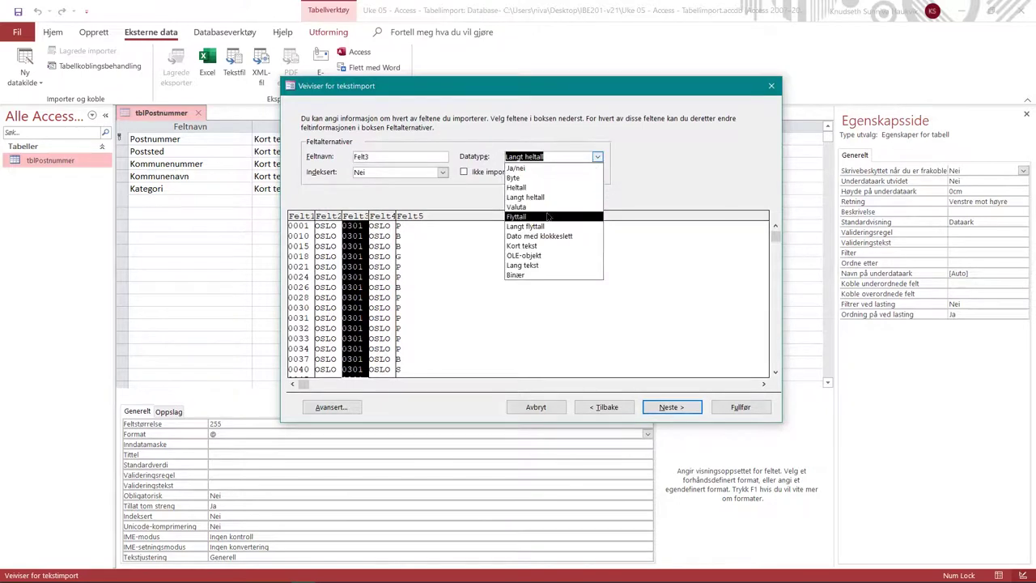
pyautogui.click(554, 246)
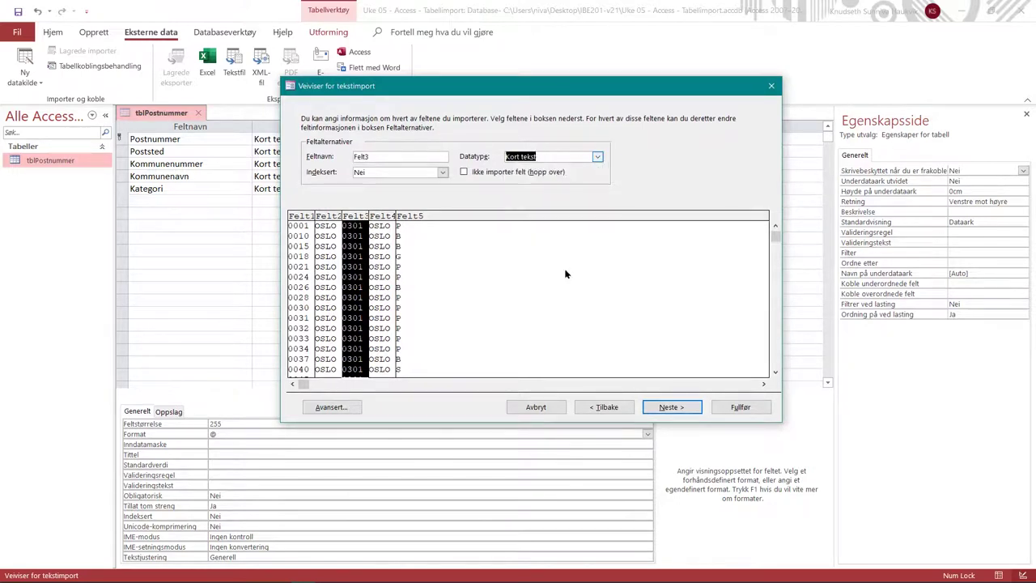
# Make Felt1 the primary key and finish importing as tblPostnummer2.
pyautogui.click(668, 407)
pyautogui.click(412, 166)
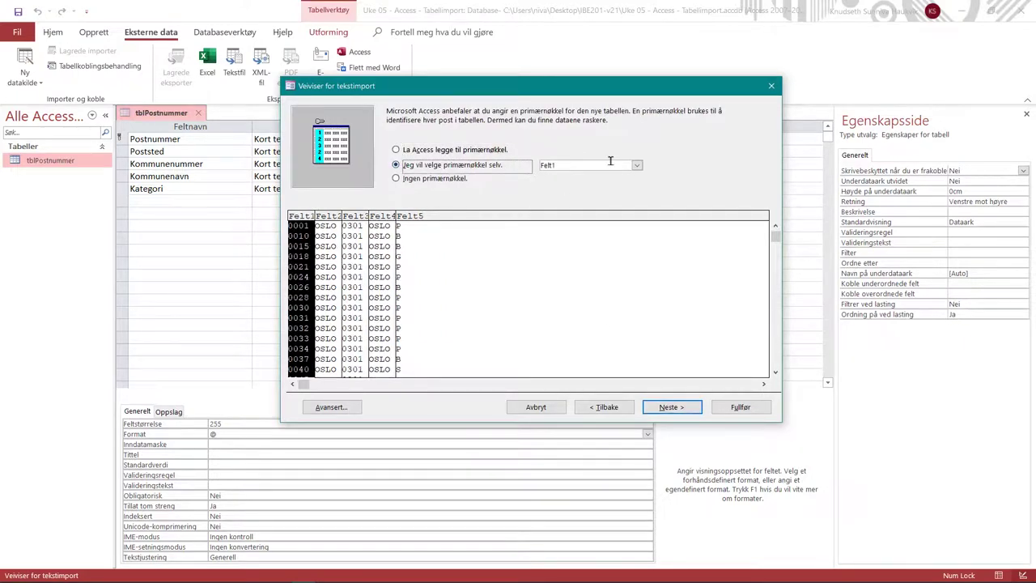
pyautogui.click(679, 407)
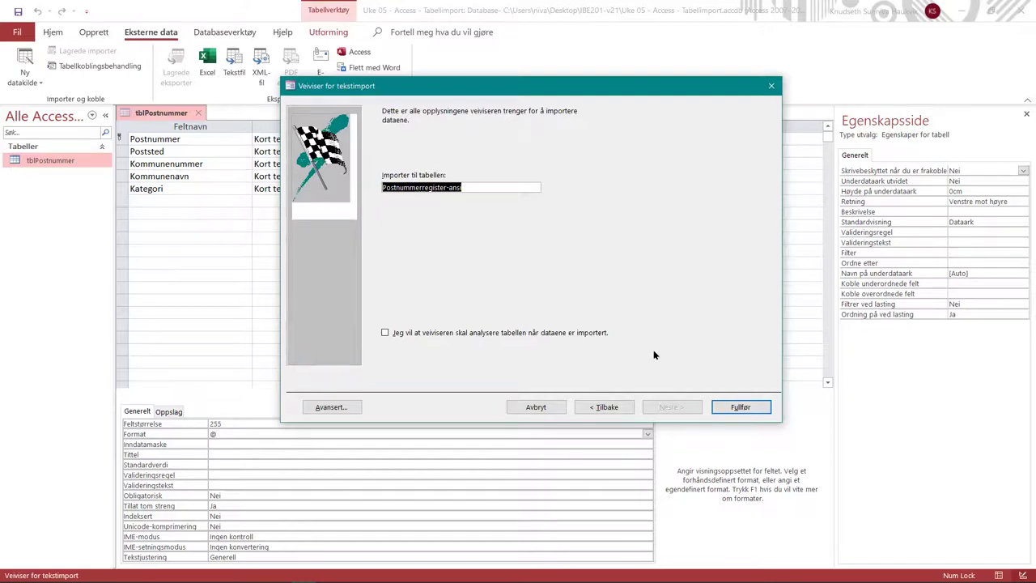
pyautogui.write('tblPostnummer2')
pyautogui.press('Return')
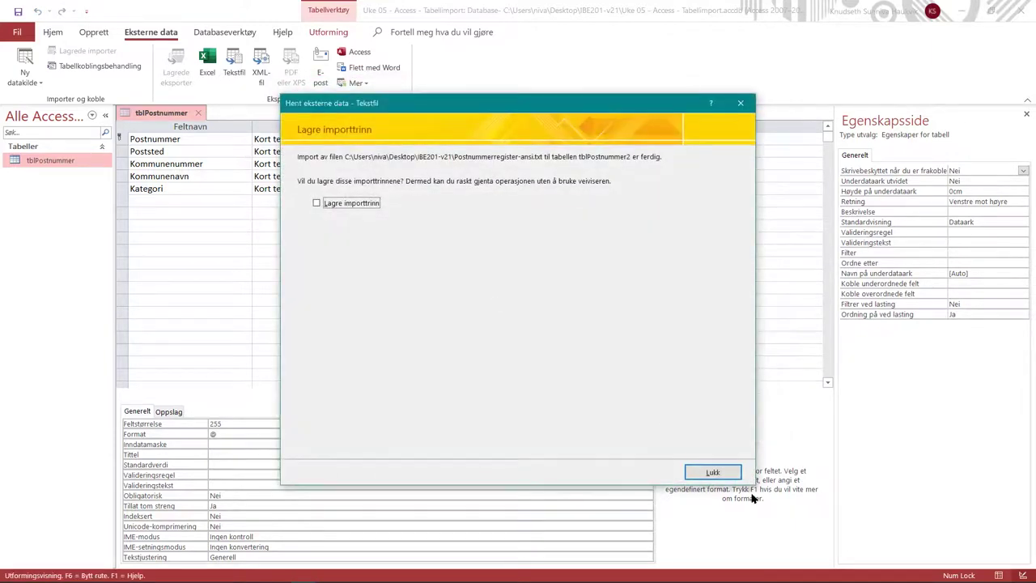
# Open tblPostnummer2 to verify postal codes keep leading zeros (0001, 0010), then close it.
pyautogui.click(712, 473)
pyautogui.doubleClick(64, 176)
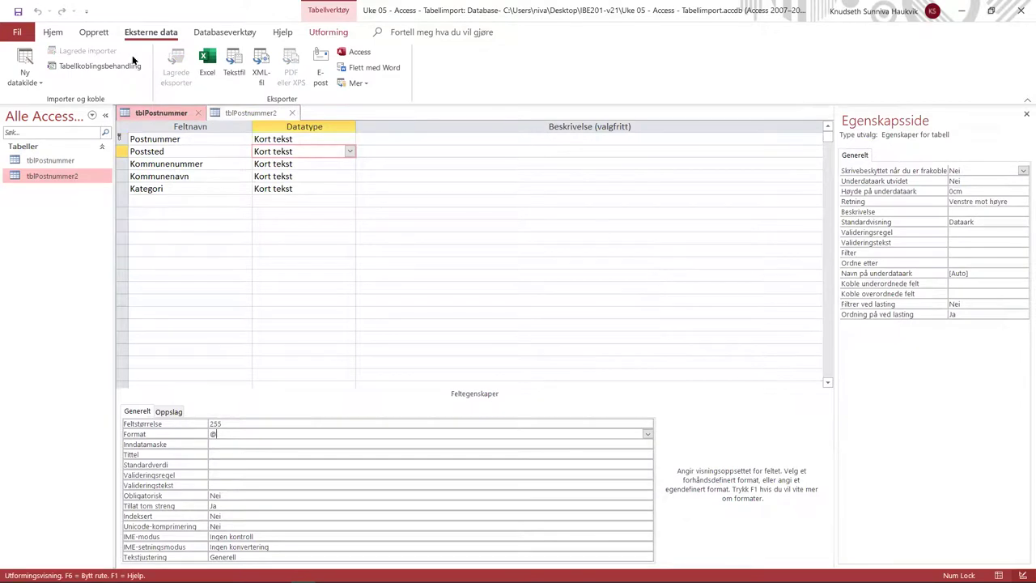
pyautogui.click(243, 114)
pyautogui.rightClick(249, 115)
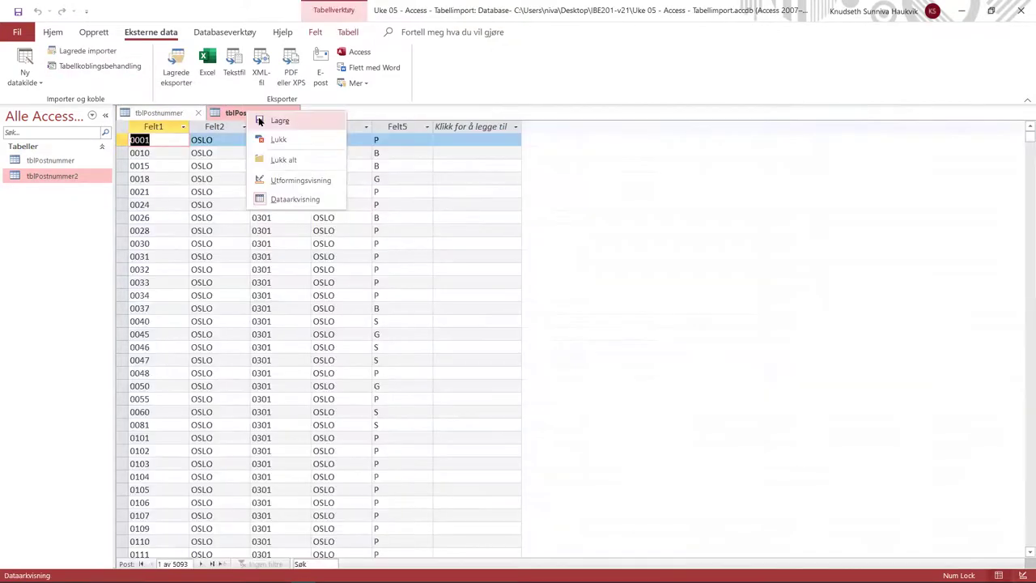
pyautogui.click(259, 120)
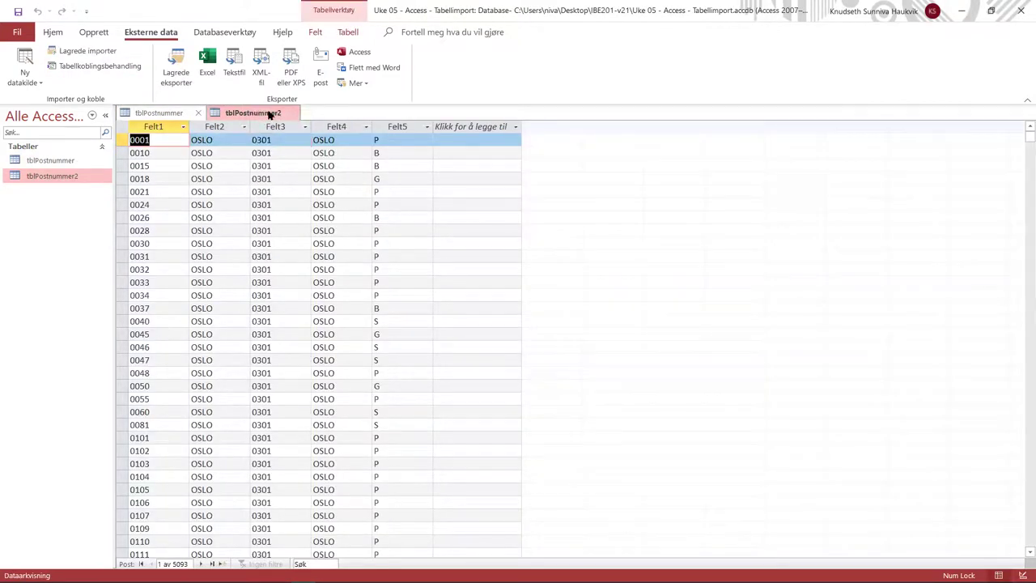
pyautogui.click(293, 113)
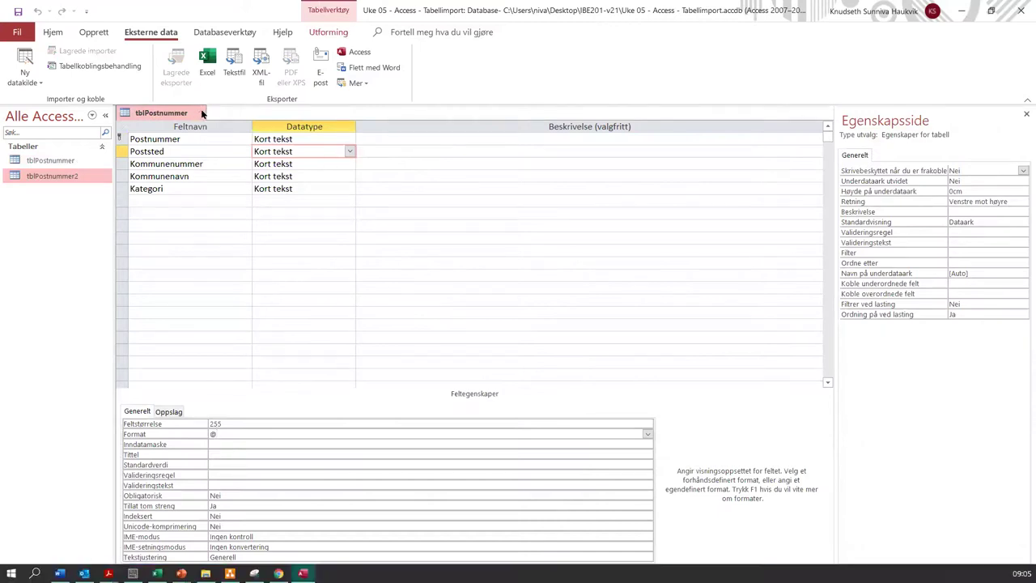